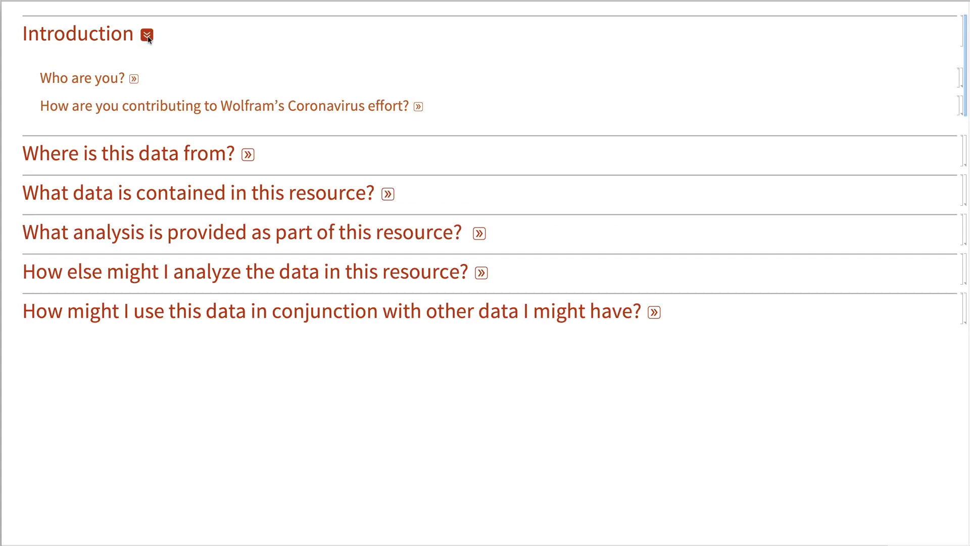
# Step: Expand the 'Who are you?' and Coronavirus-effort answers under the Introduction
pyautogui.click(134, 79)
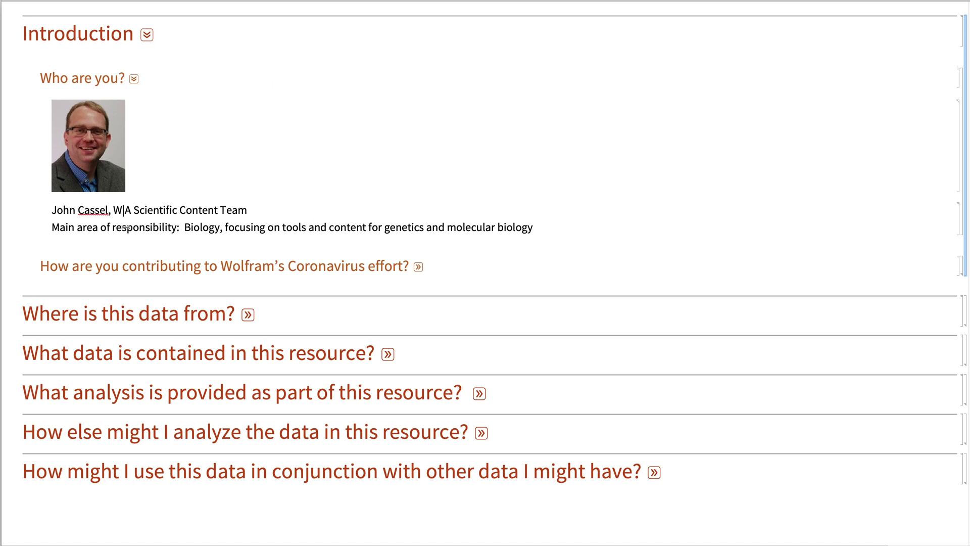
pyautogui.click(418, 267)
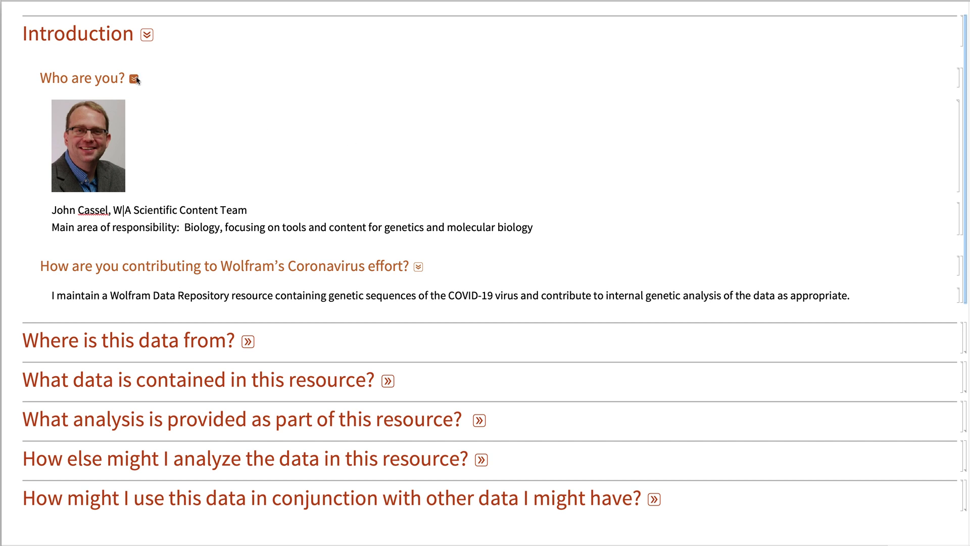
# Step: Collapse the Introduction, then open and close the 'Where is this data from?' section
pyautogui.click(147, 34)
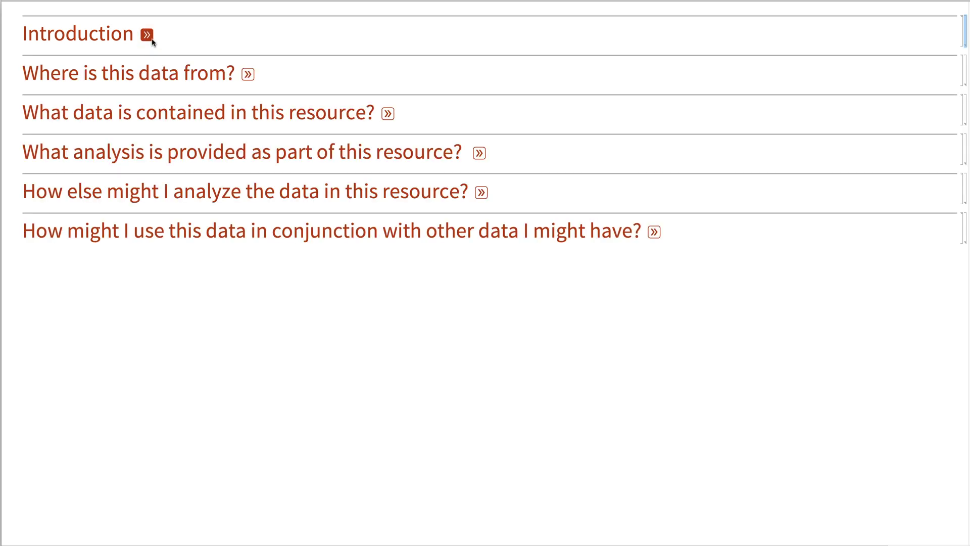
pyautogui.click(249, 75)
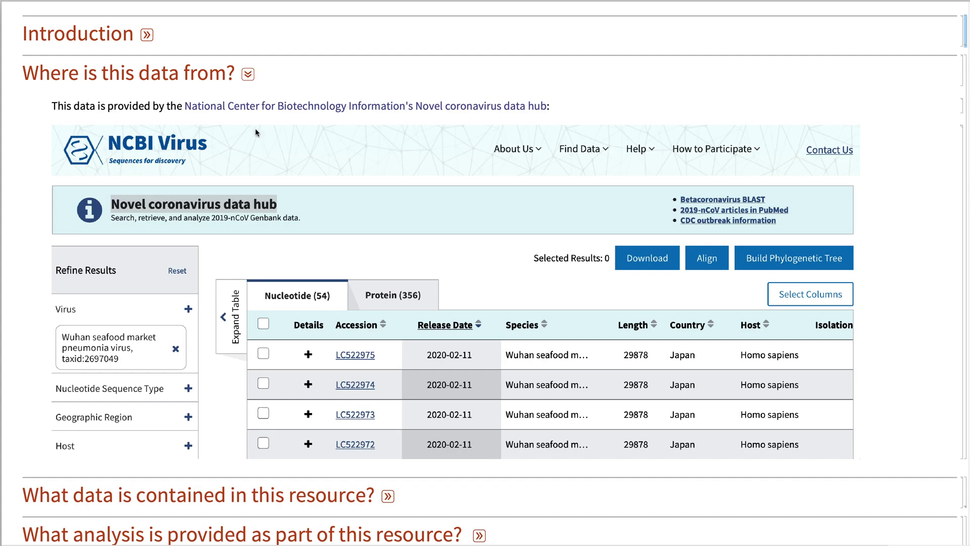
pyautogui.click(248, 75)
pyautogui.click(388, 114)
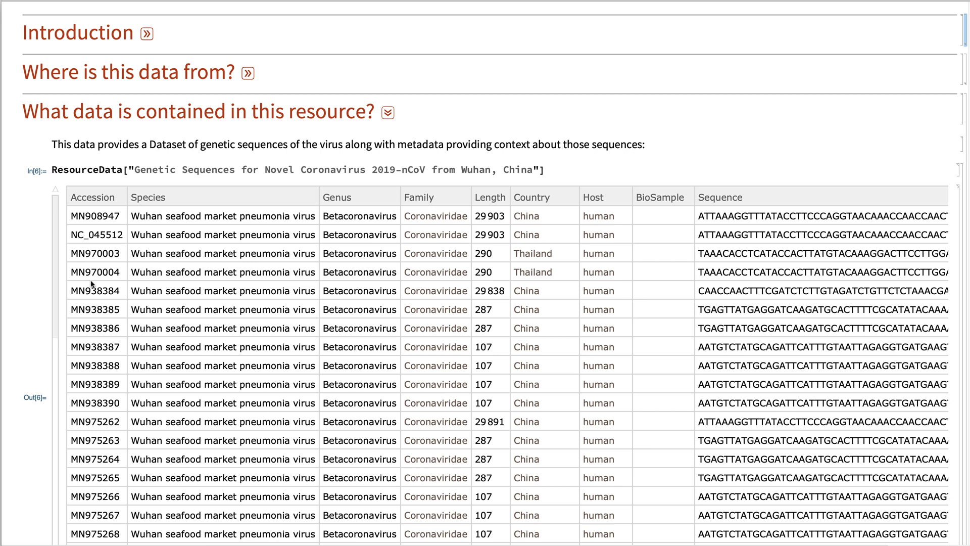
pyautogui.scroll(-1, 142, 253)
pyautogui.scroll(-1, 243, 271)
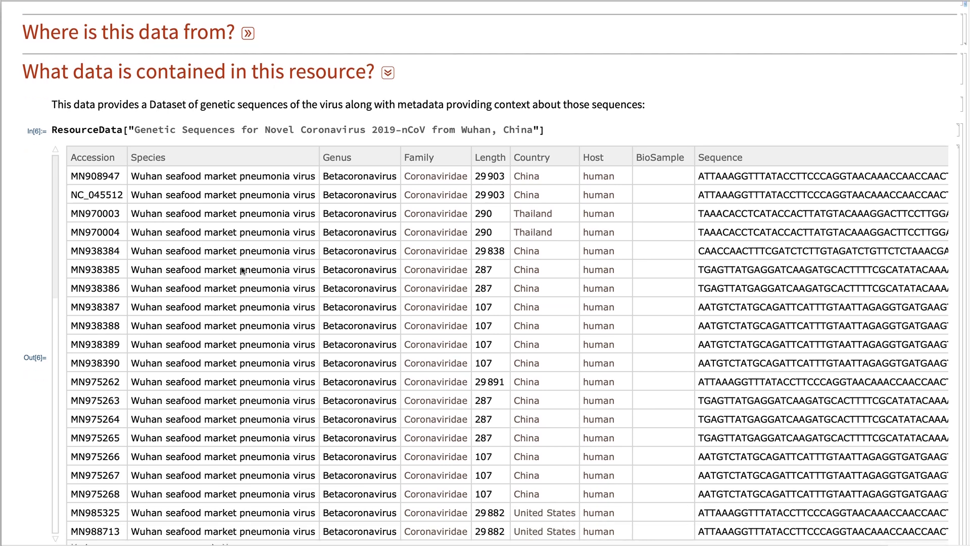
pyautogui.scroll(-8, 228, 261)
pyautogui.scroll(5, 109, 207)
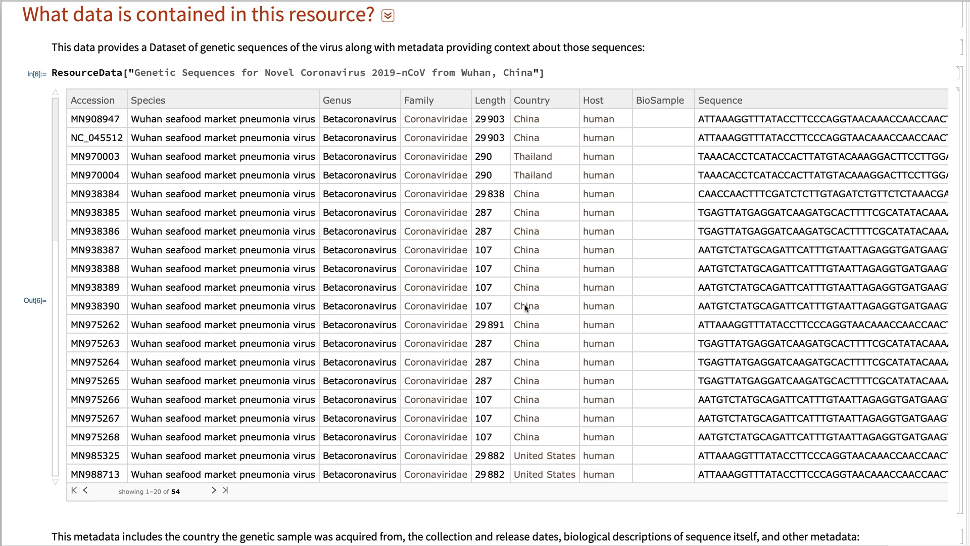
pyautogui.scroll(-4, 331, 436)
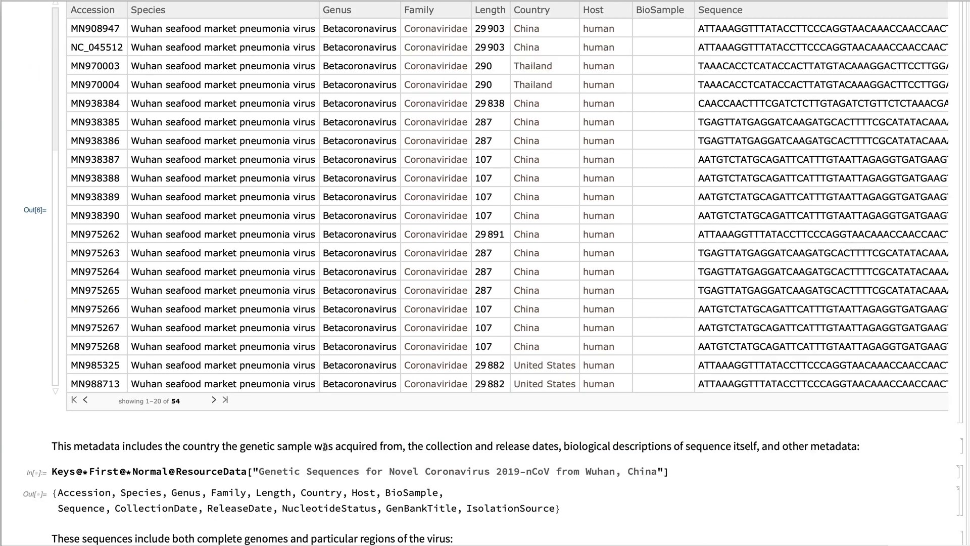
pyautogui.scroll(-2, 286, 450)
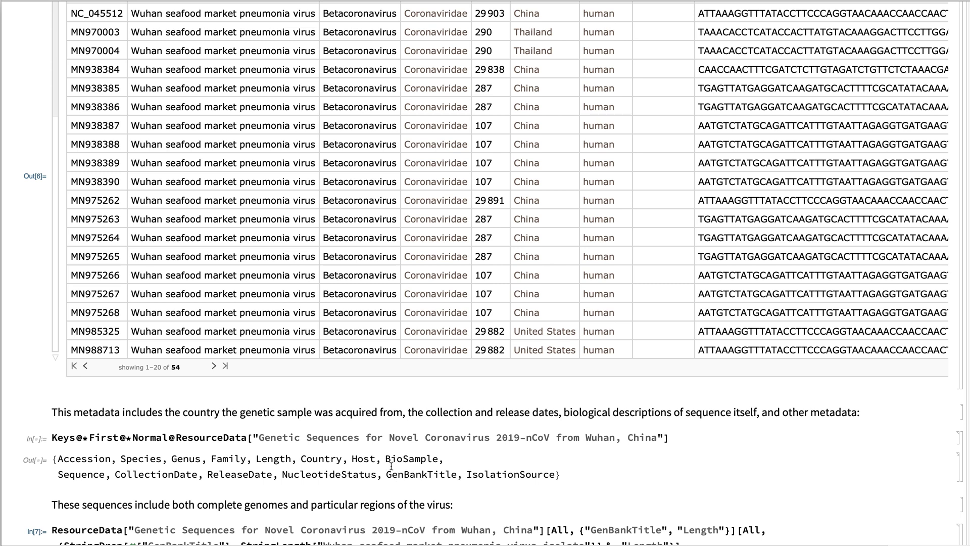
pyautogui.scroll(-1, 389, 476)
pyautogui.scroll(-10, 220, 459)
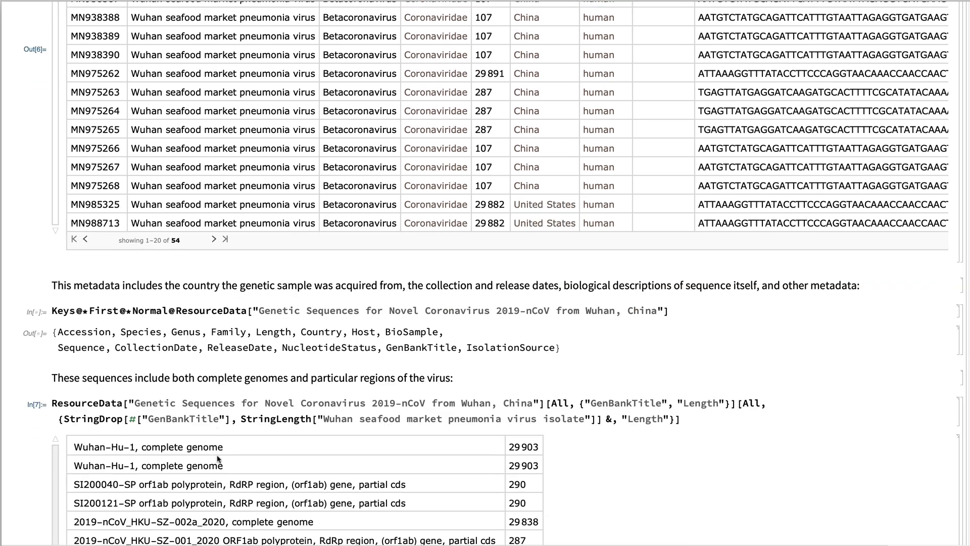
pyautogui.scroll(-7, 220, 459)
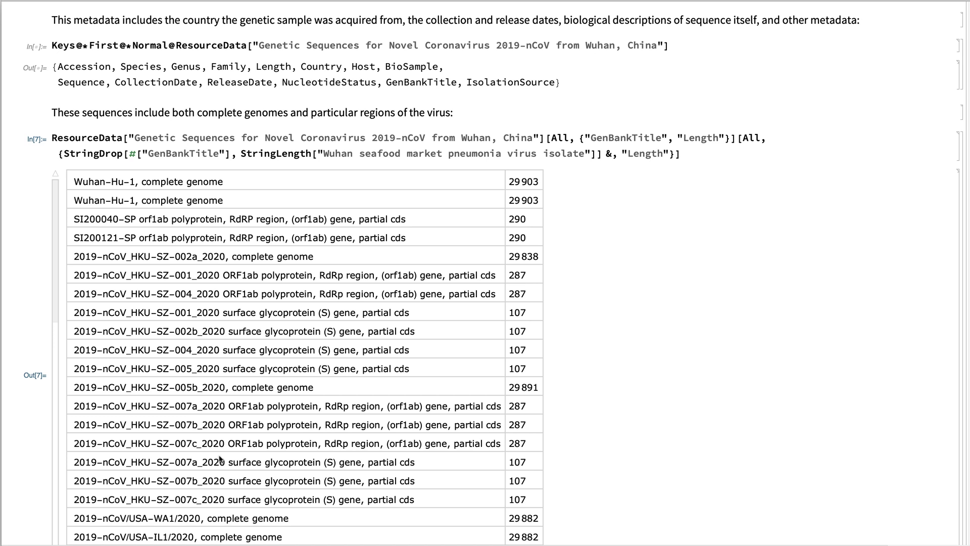
pyautogui.scroll(-1, 220, 459)
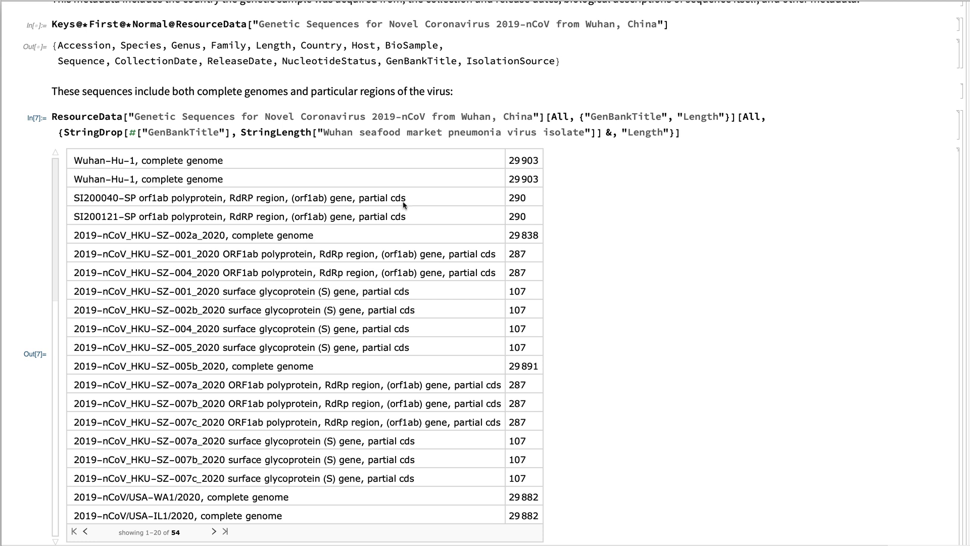
pyautogui.scroll(-1, 364, 284)
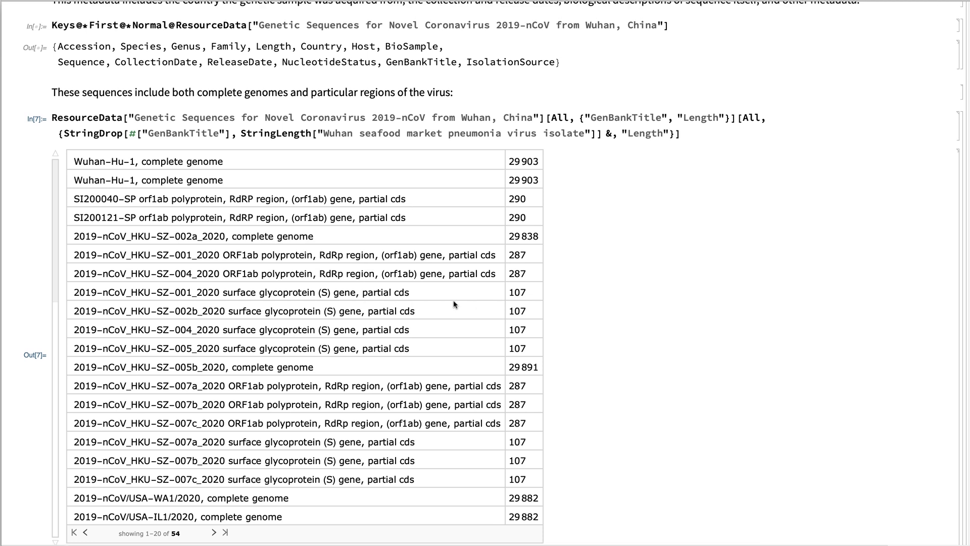
pyautogui.scroll(5, 424, 237)
pyautogui.scroll(20, 424, 237)
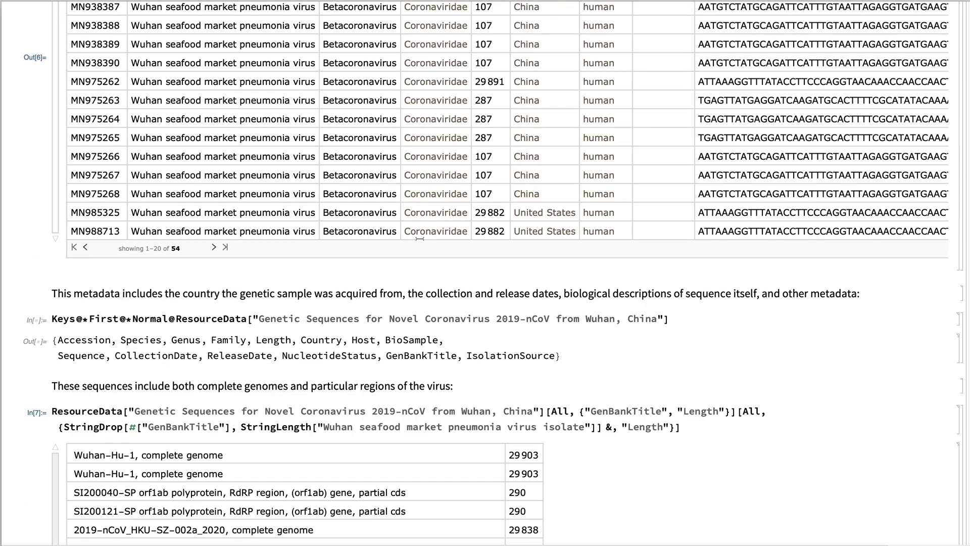
pyautogui.scroll(6, 422, 242)
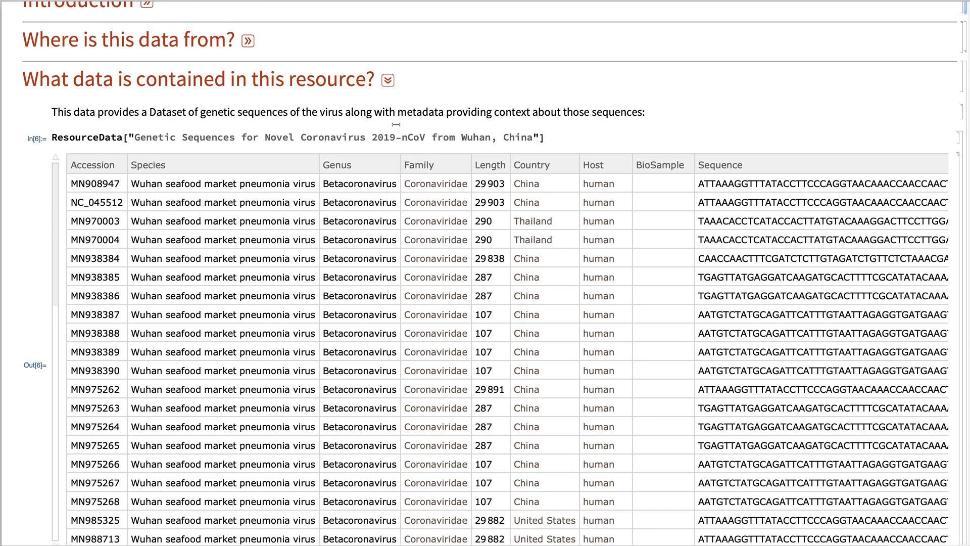
# Step: Collapse the dataset section and expand the analysis section's Additional Elements timelines and map
pyautogui.click(389, 81)
pyautogui.click(479, 120)
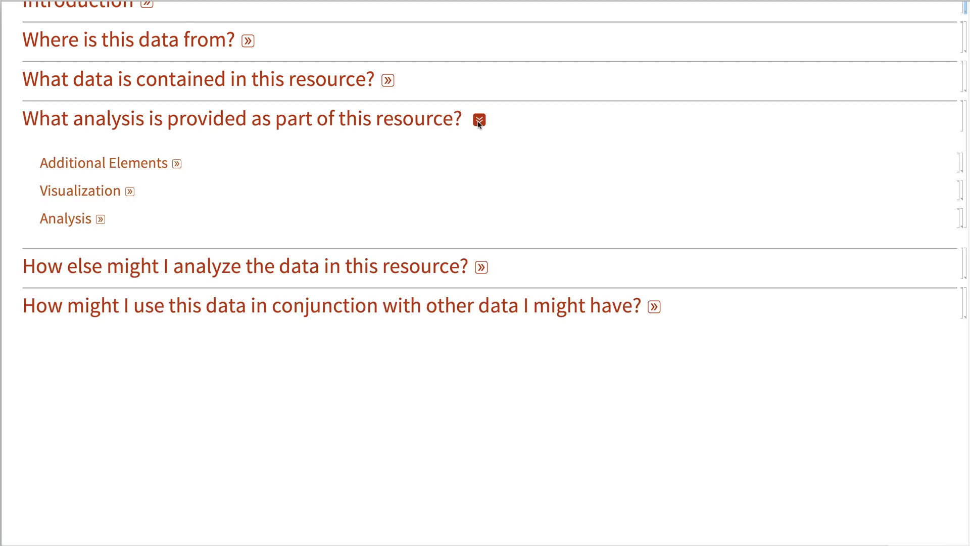
pyautogui.click(177, 164)
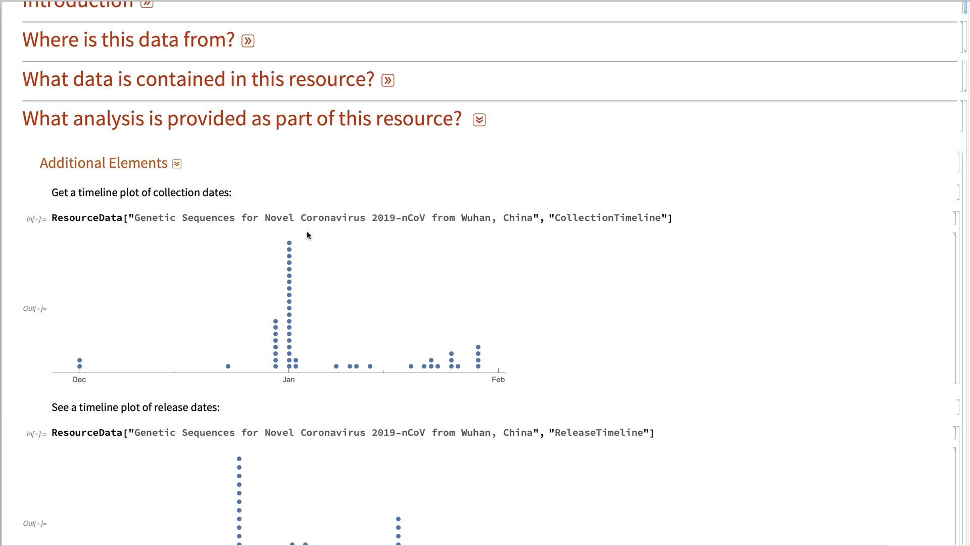
pyautogui.scroll(-1, 304, 241)
pyautogui.scroll(-5, 304, 240)
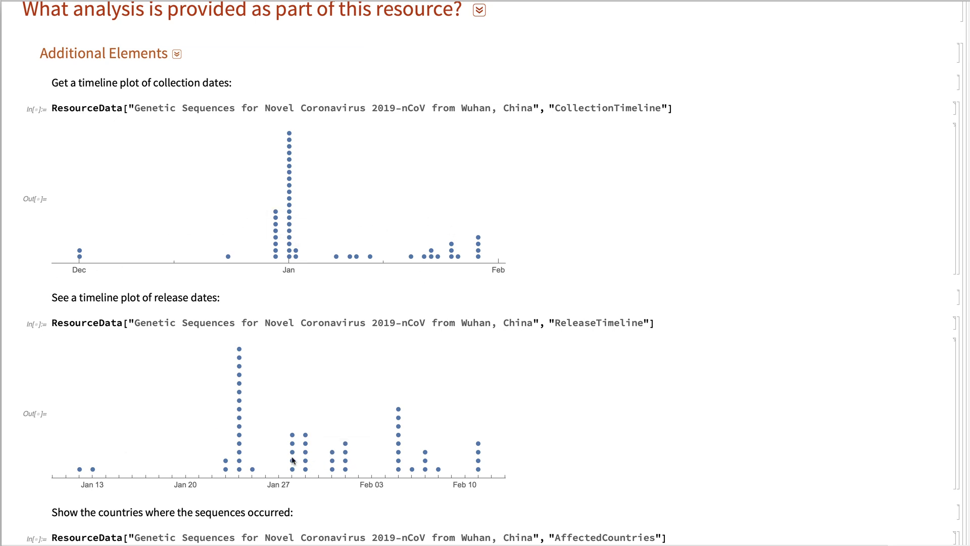
pyautogui.scroll(-15, 496, 459)
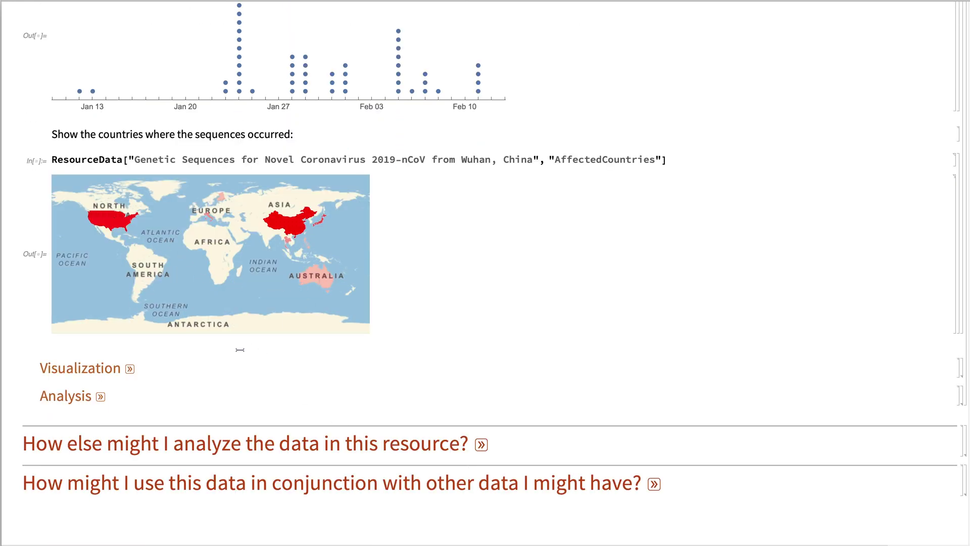
pyautogui.click(130, 369)
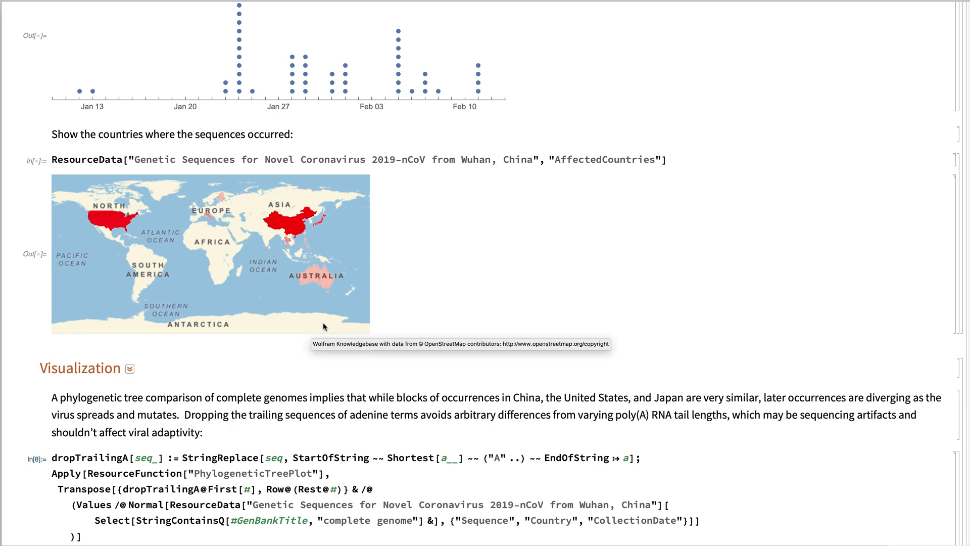
pyautogui.scroll(-5, 325, 336)
pyautogui.scroll(-6, 325, 339)
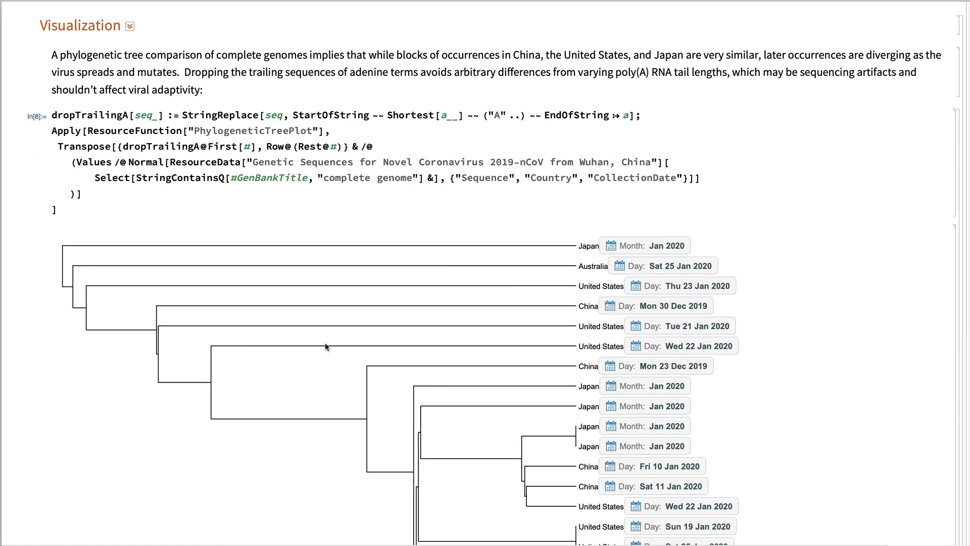
pyautogui.scroll(-4, 325, 348)
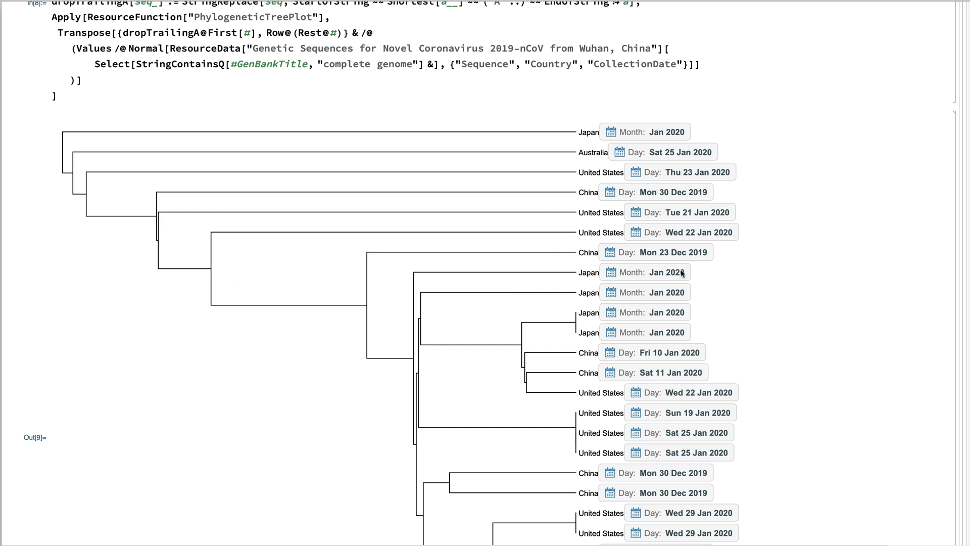
pyautogui.scroll(1, 559, 390)
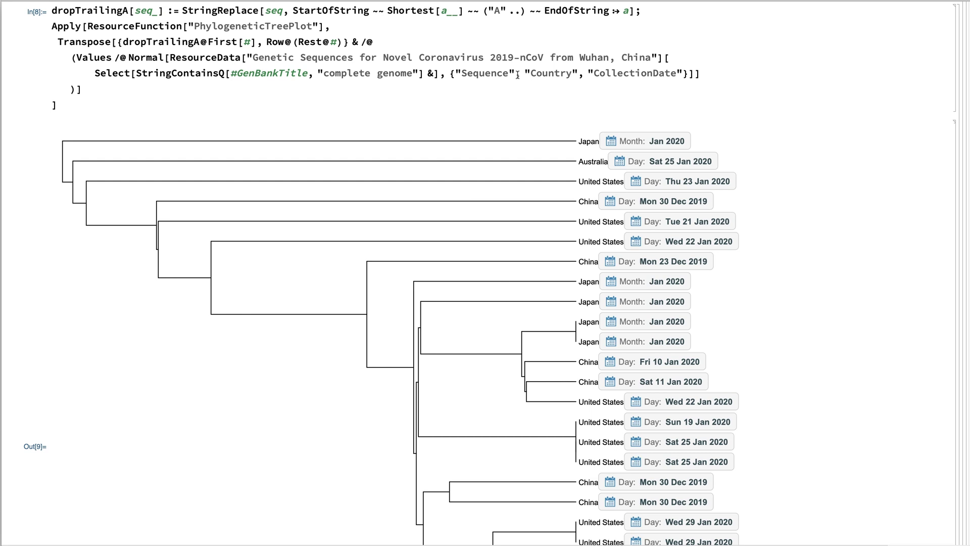
pyautogui.scroll(5, 519, 76)
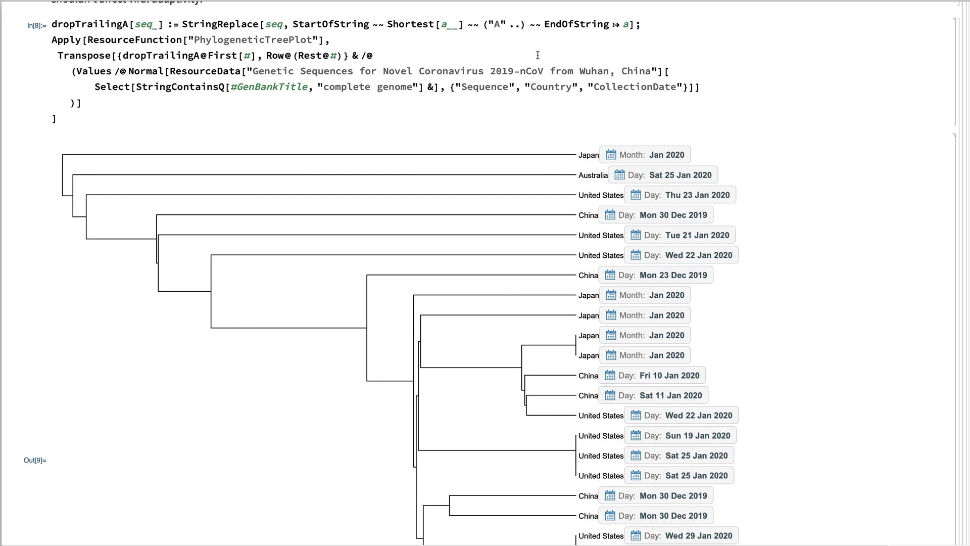
pyautogui.scroll(3, 534, 55)
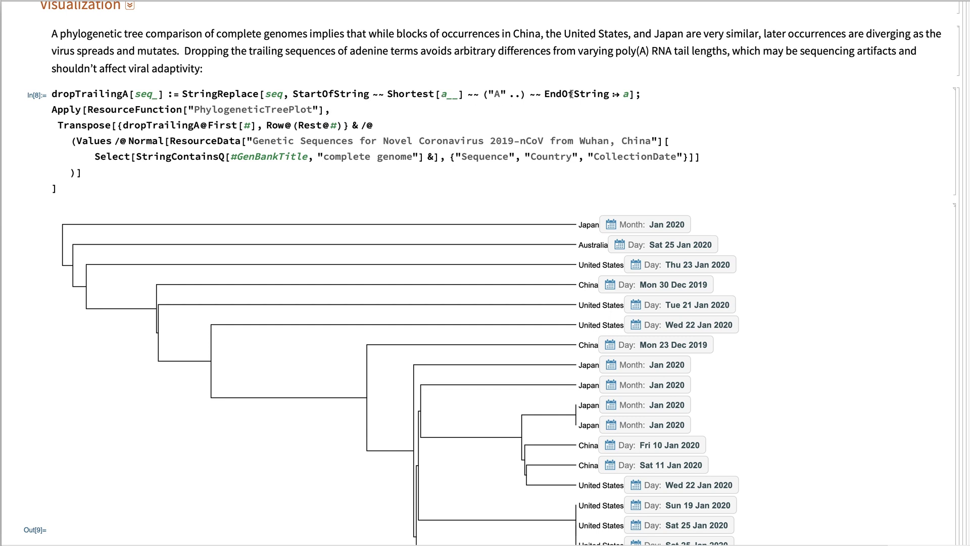
# Step: Select the PhylogeneticTreePlot function name and scroll down through the tree plot
pyautogui.moveTo(558, 92)
pyautogui.scroll(-2, 361, 165)
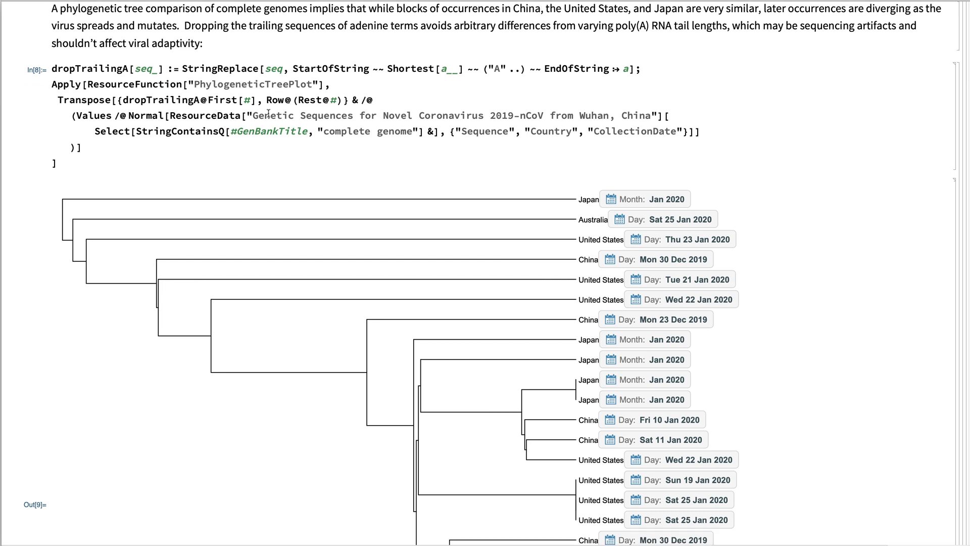
pyautogui.doubleClick(226, 84)
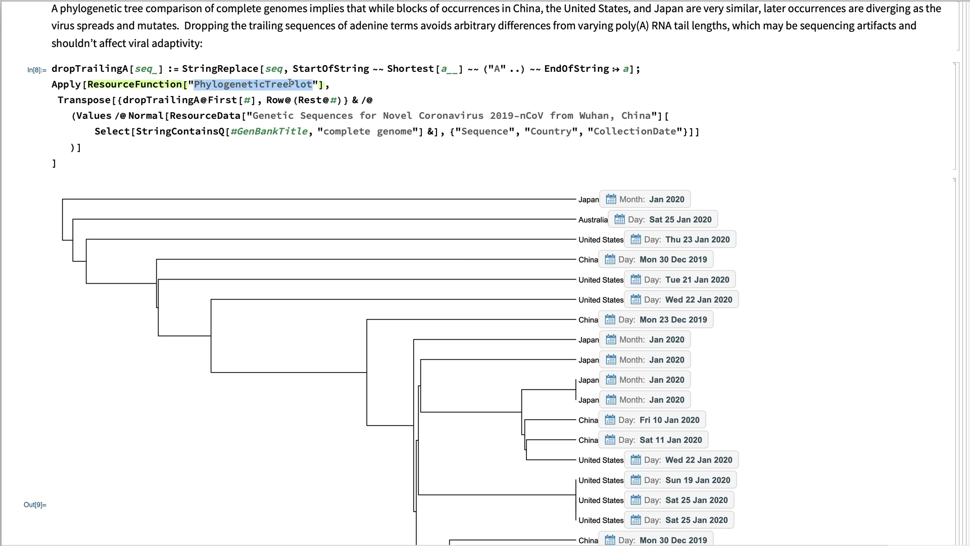
pyautogui.scroll(-5, 471, 344)
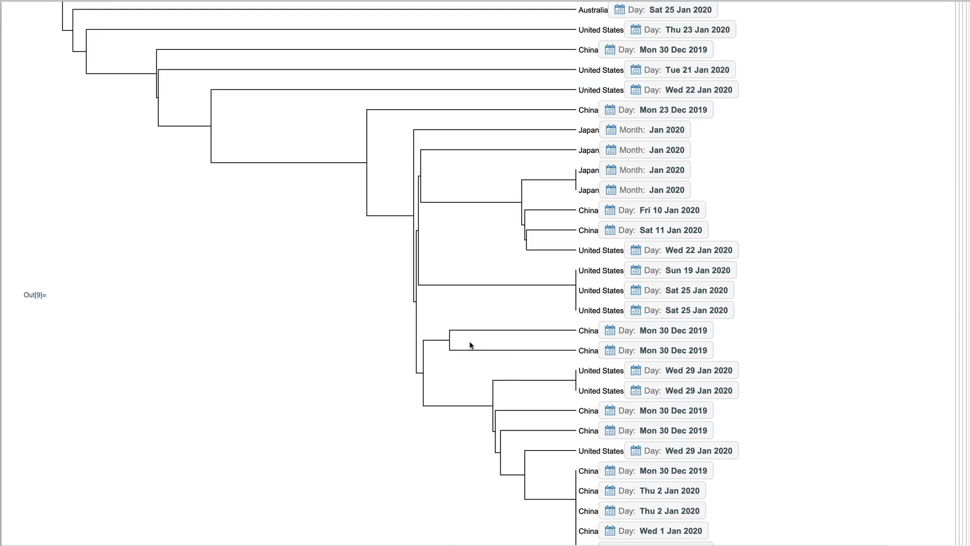
pyautogui.scroll(-1, 470, 345)
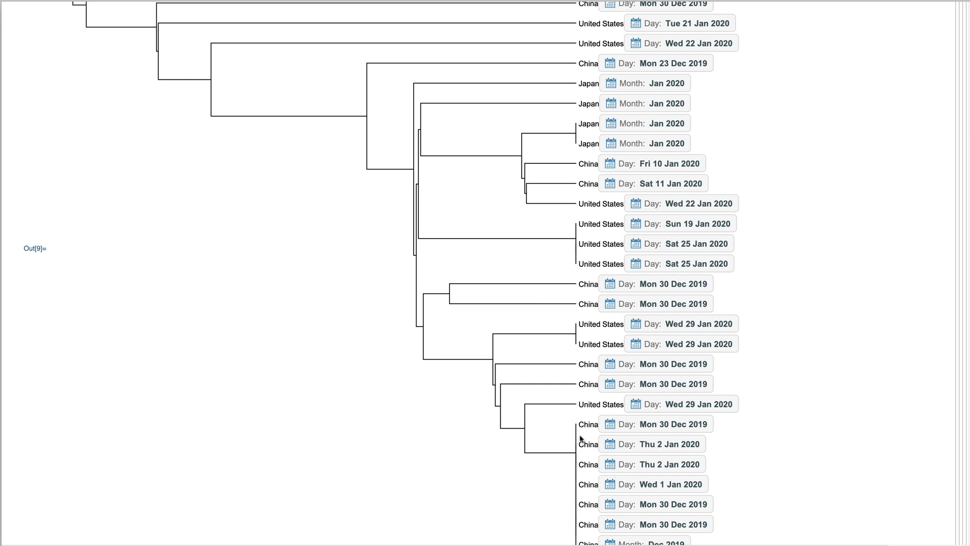
pyautogui.scroll(-1, 581, 438)
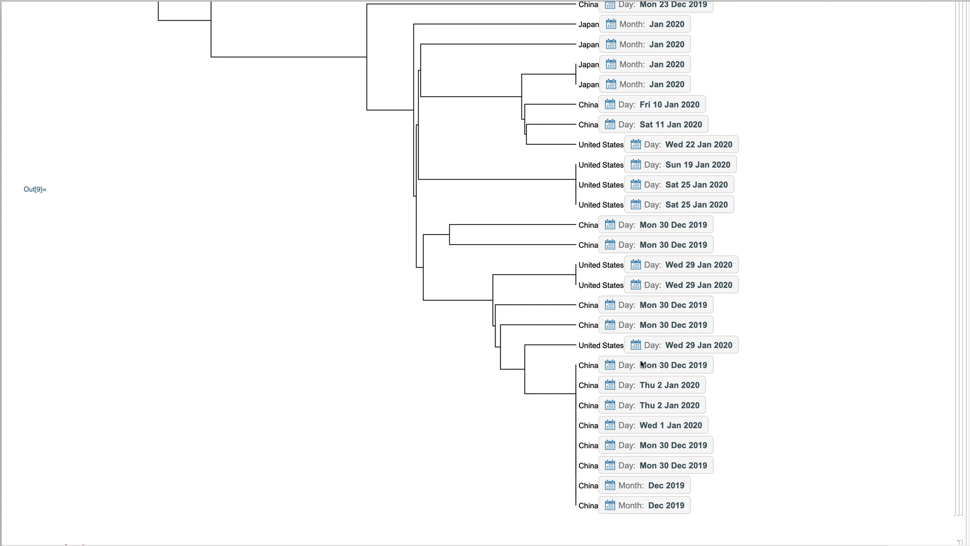
# Step: Collapse the Visualization section and expand the Analysis section
pyautogui.scroll(1, 636, 365)
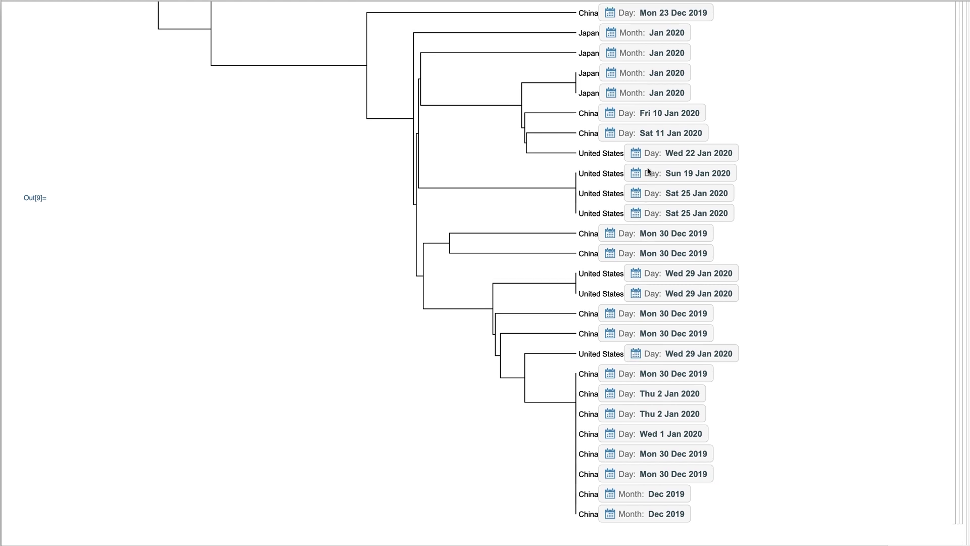
pyautogui.scroll(4, 626, 231)
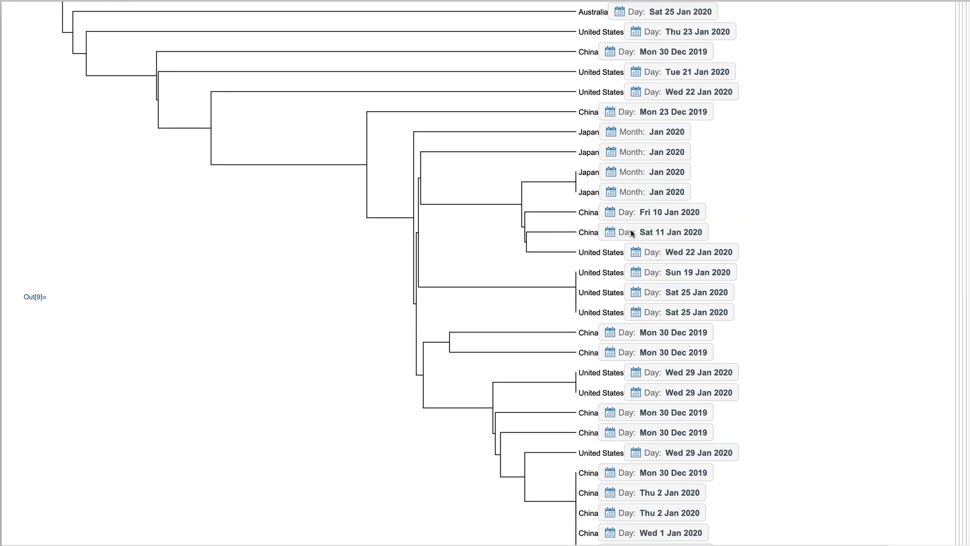
pyautogui.scroll(3, 629, 230)
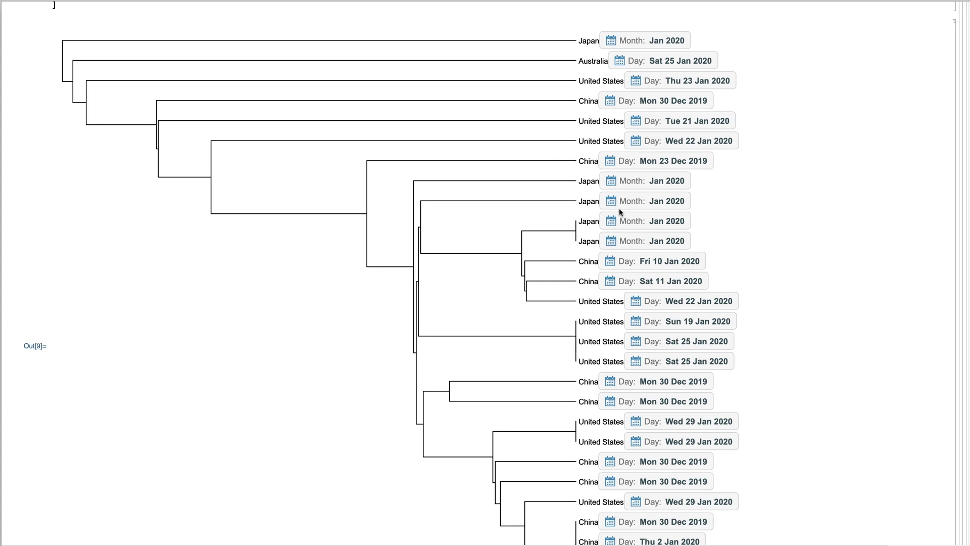
pyautogui.scroll(1, 617, 211)
pyautogui.scroll(2, 623, 217)
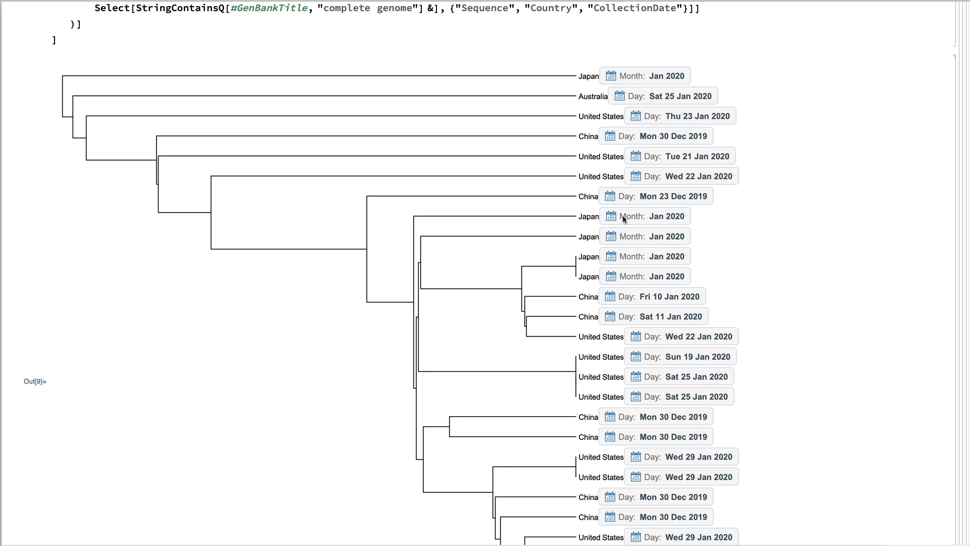
pyautogui.scroll(9, 623, 217)
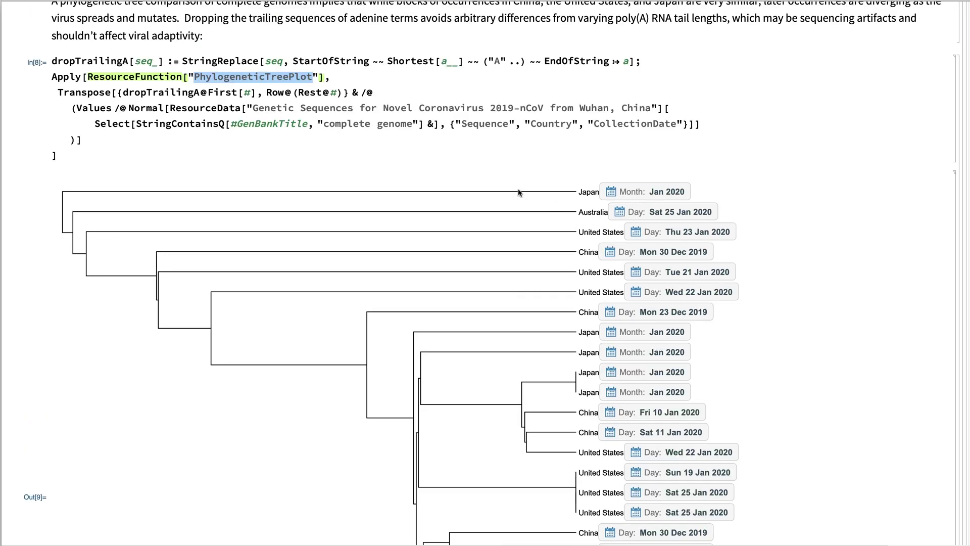
pyautogui.scroll(4, 375, 148)
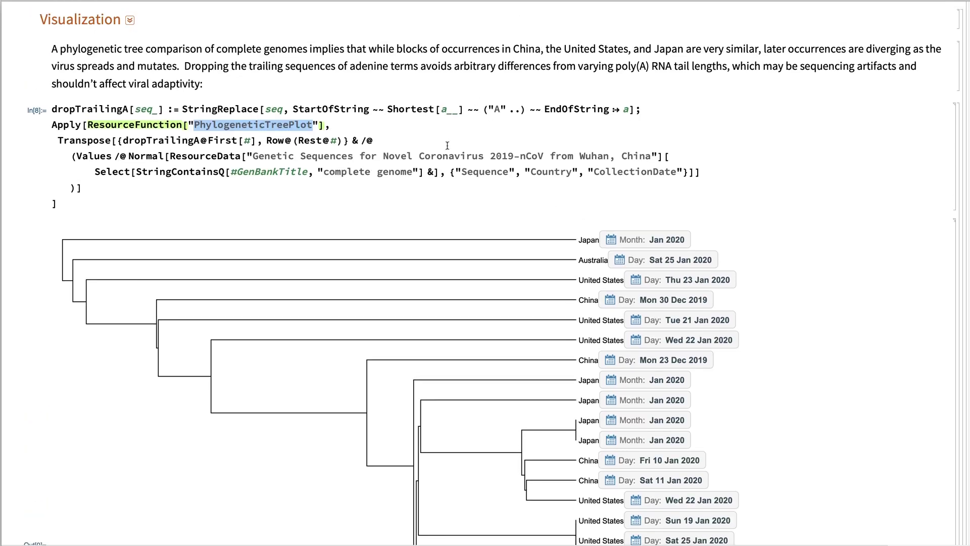
pyautogui.scroll(1, 447, 146)
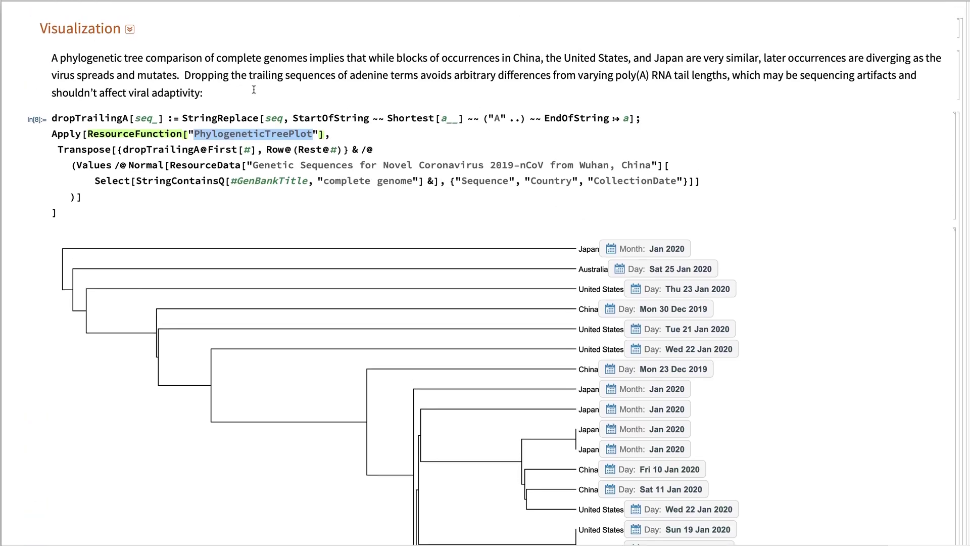
pyautogui.click(130, 31)
pyautogui.click(100, 56)
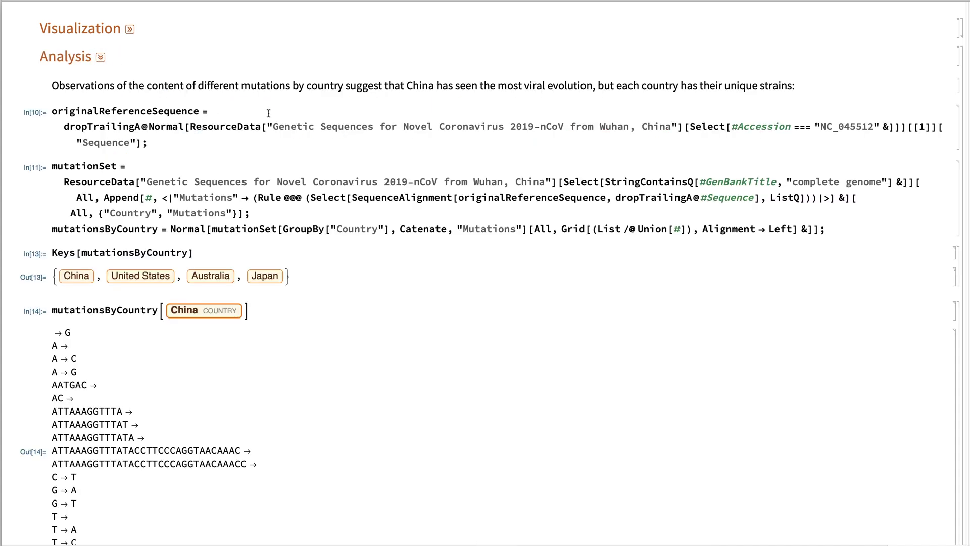
# Step: Scroll through the China, United States, Australia and Japan mutation lists and back up
pyautogui.scroll(-3, 252, 124)
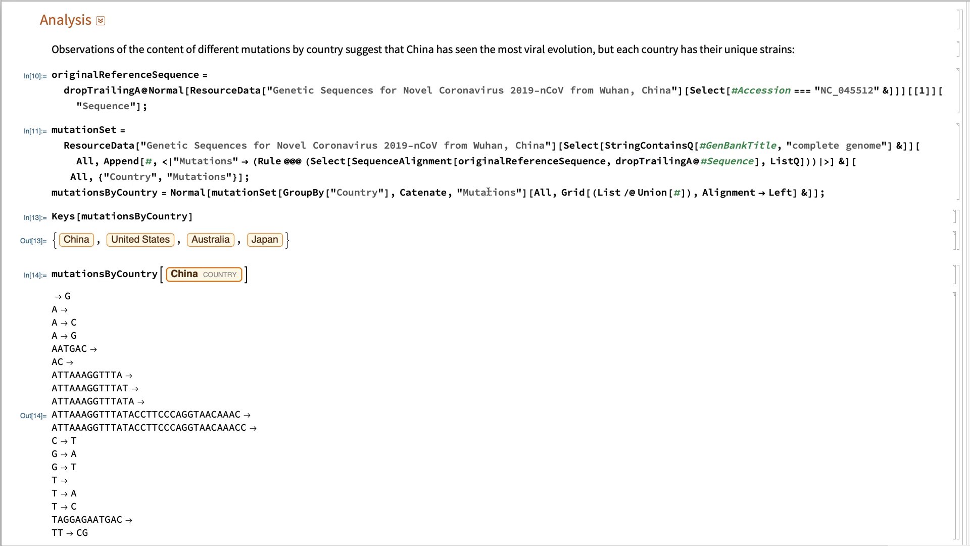
pyautogui.scroll(-1, 561, 154)
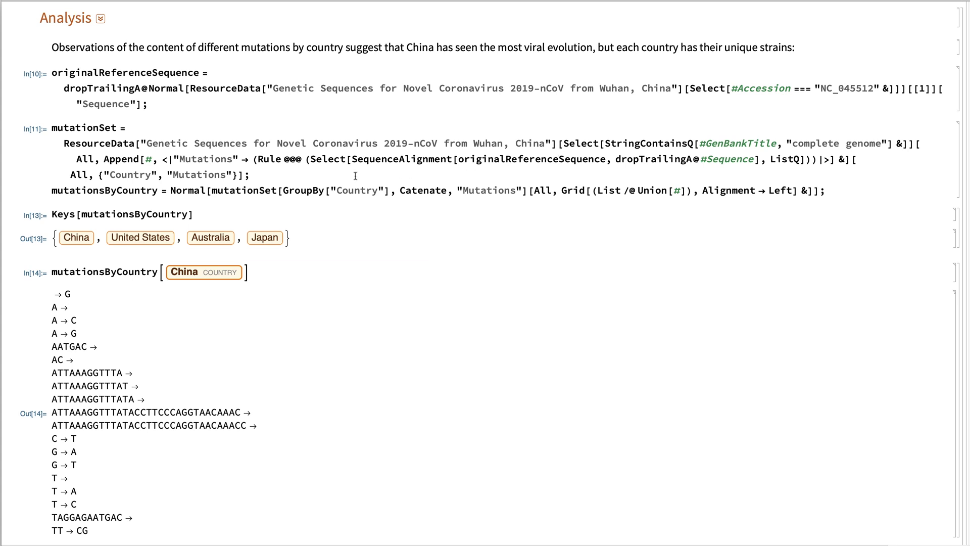
pyautogui.scroll(-5, 324, 202)
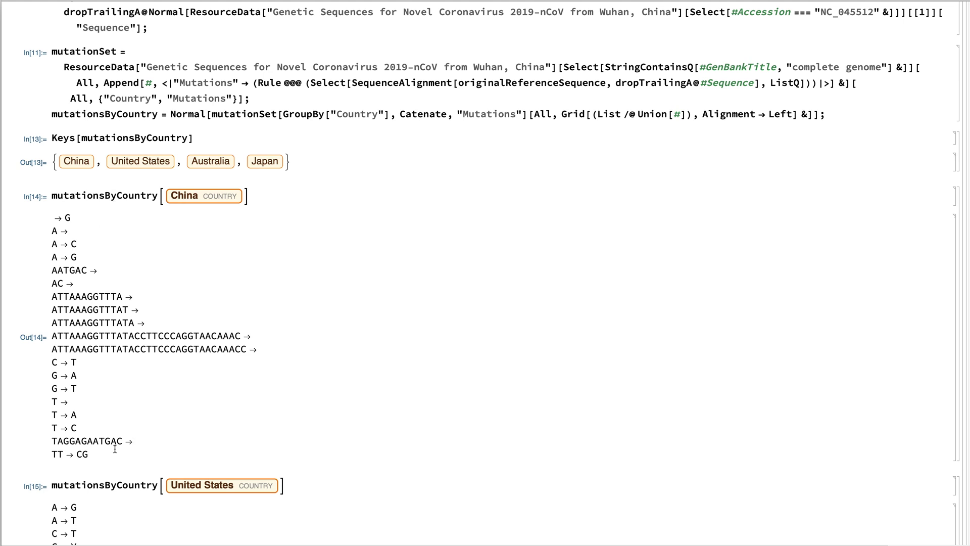
pyautogui.scroll(-1, 115, 449)
pyautogui.scroll(-10, 114, 448)
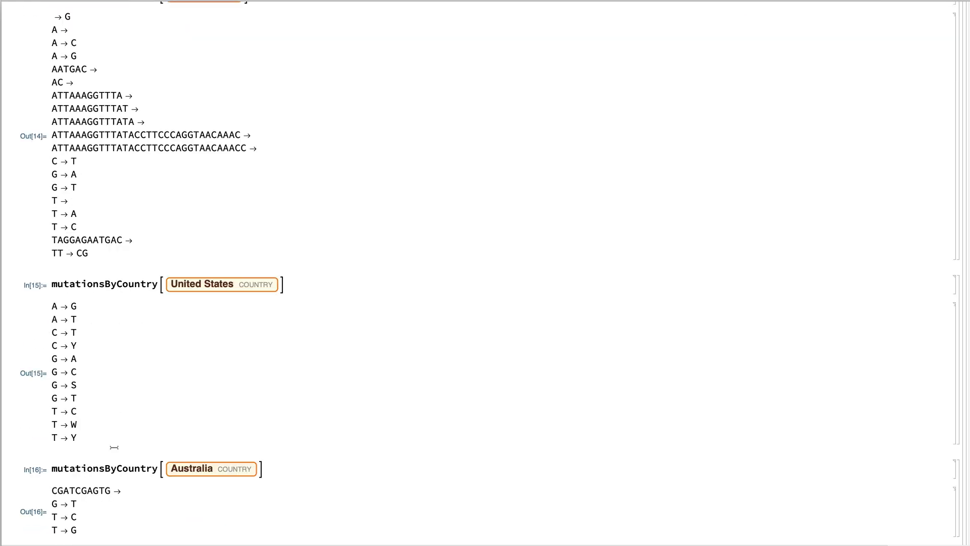
pyautogui.scroll(-3, 111, 439)
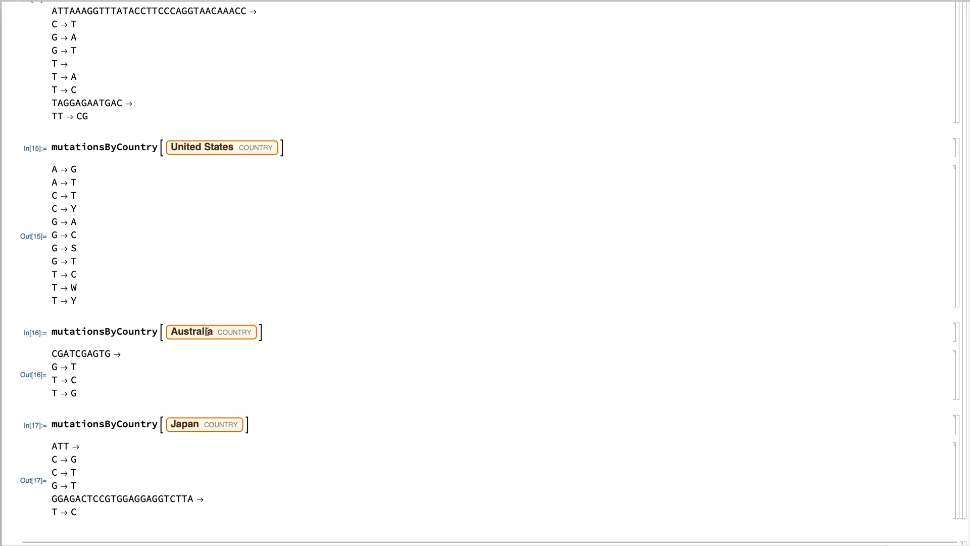
pyautogui.scroll(1, 184, 421)
pyautogui.scroll(20, 184, 421)
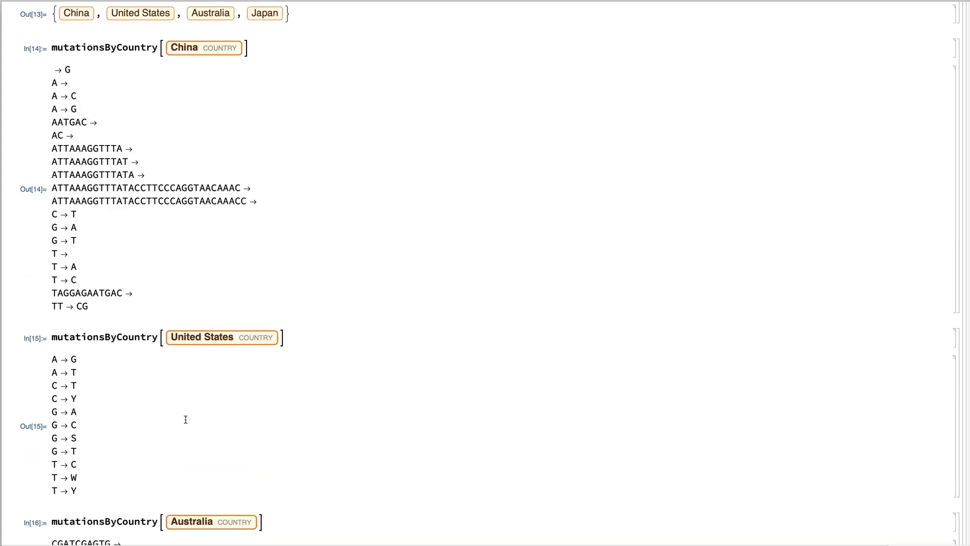
pyautogui.scroll(2, 204, 408)
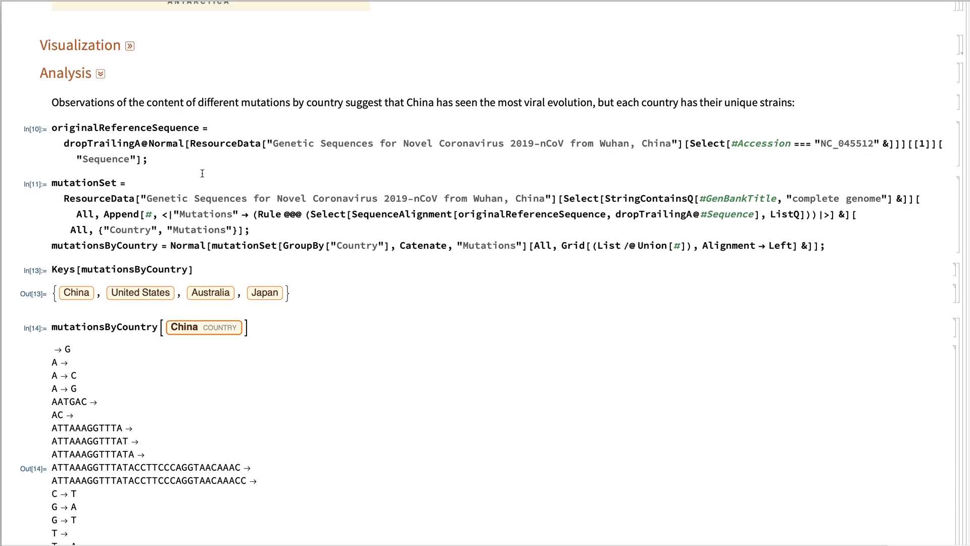
pyautogui.click(100, 74)
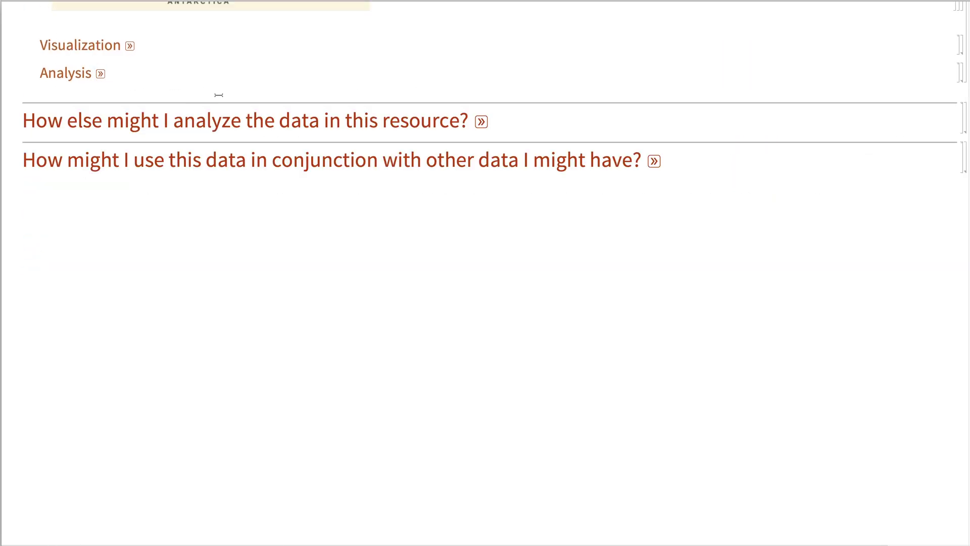
pyautogui.scroll(5, 217, 94)
pyautogui.scroll(20, 220, 95)
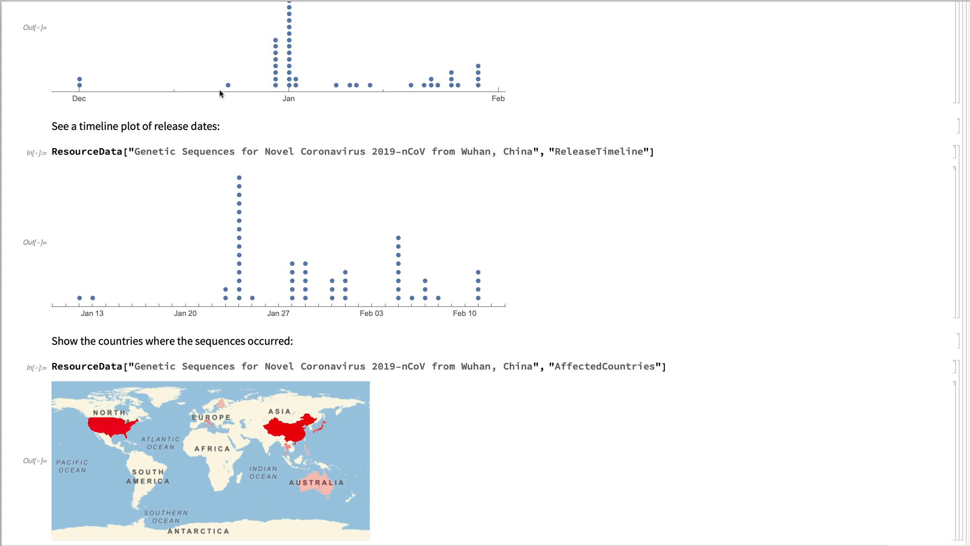
pyautogui.scroll(-20, 220, 94)
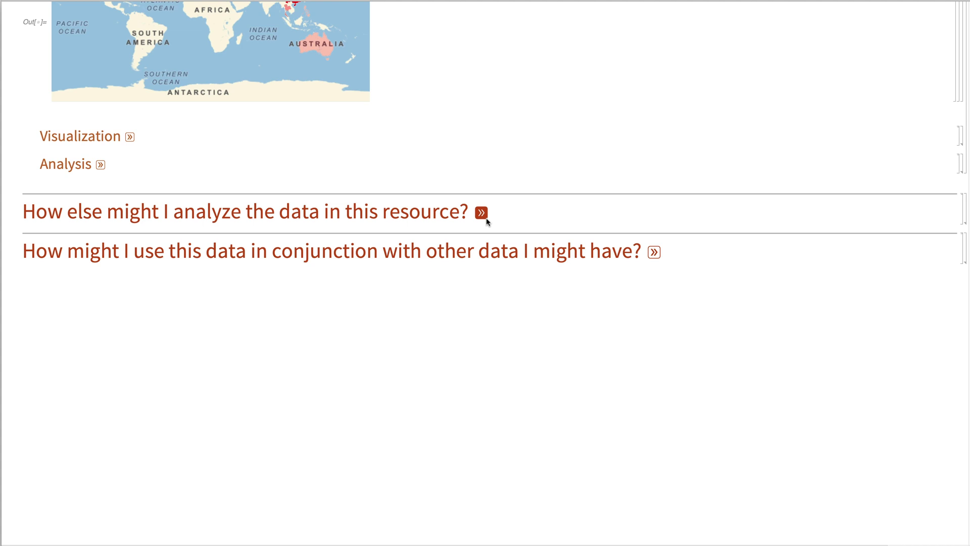
# Step: Expand the combining-data question and its Gathering Data section, then scroll through the sequence cells
pyautogui.click(654, 252)
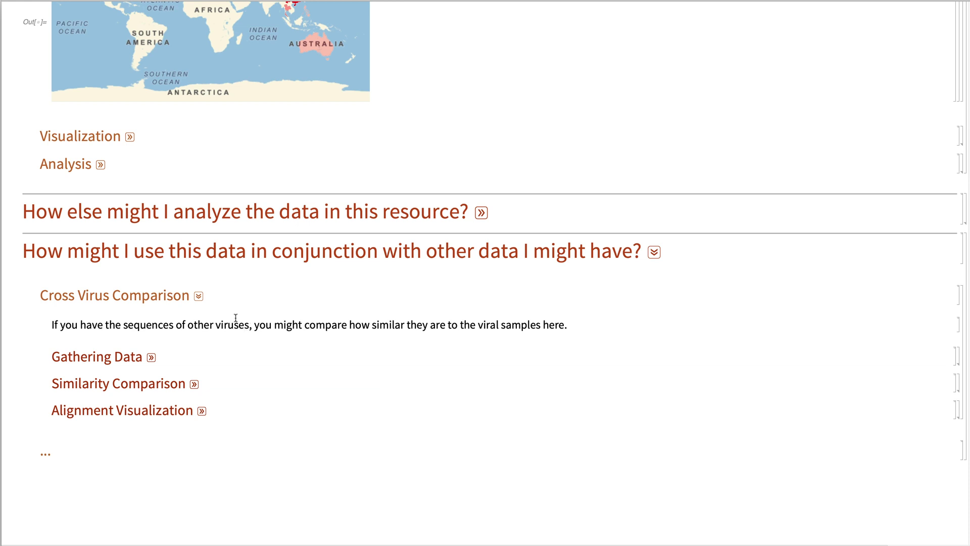
pyautogui.scroll(-1, 236, 317)
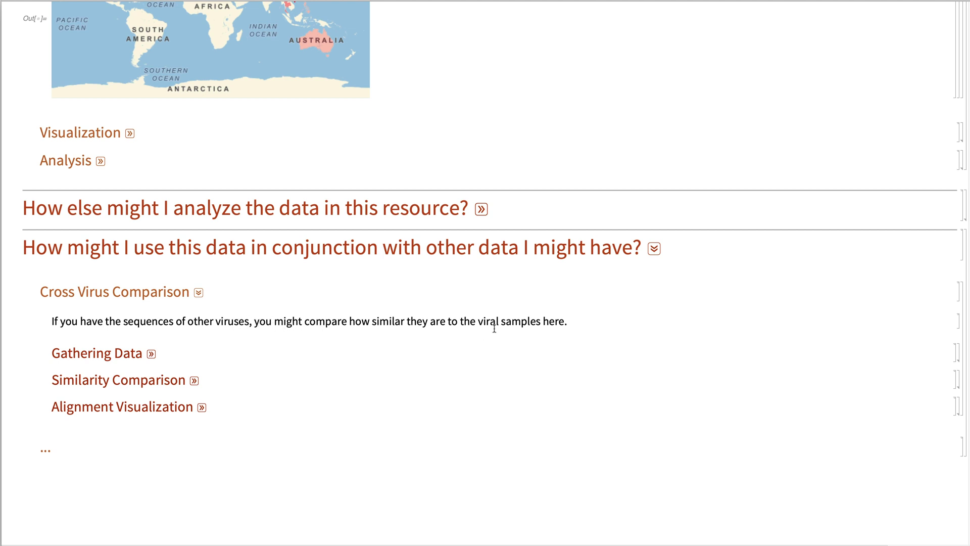
pyautogui.click(151, 354)
pyautogui.scroll(-8, 238, 323)
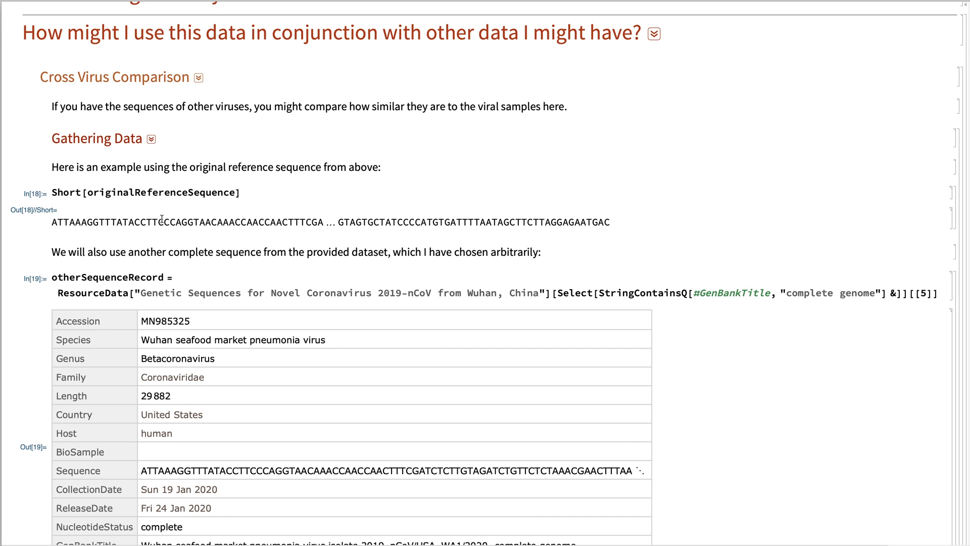
pyautogui.scroll(-1, 200, 181)
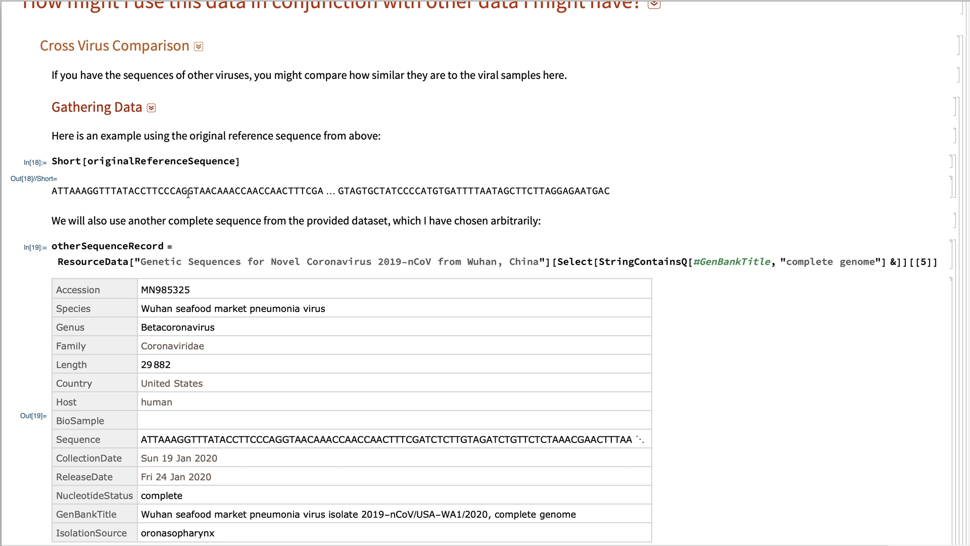
pyautogui.scroll(-2, 192, 192)
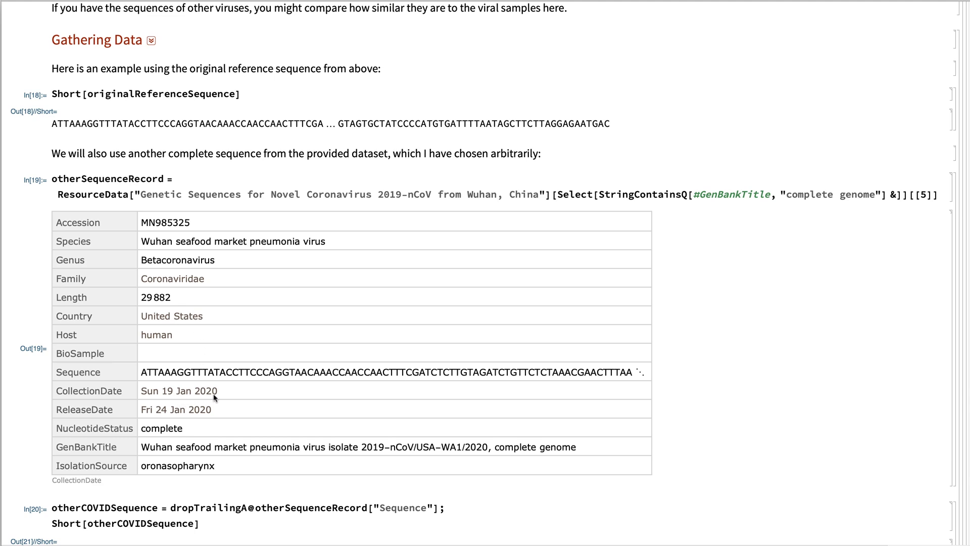
pyautogui.scroll(-1, 212, 398)
pyautogui.scroll(-5, 212, 398)
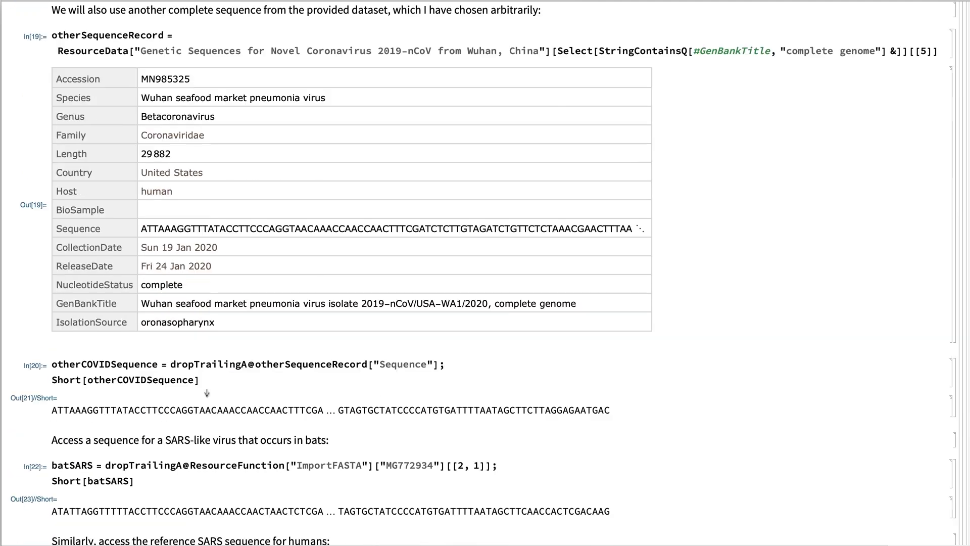
pyautogui.scroll(-2, 208, 387)
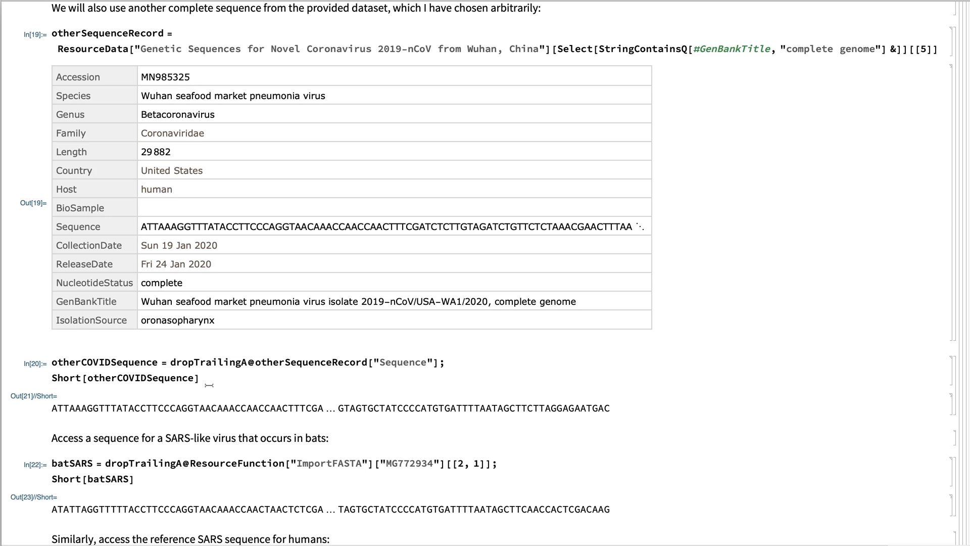
pyautogui.scroll(-4, 206, 381)
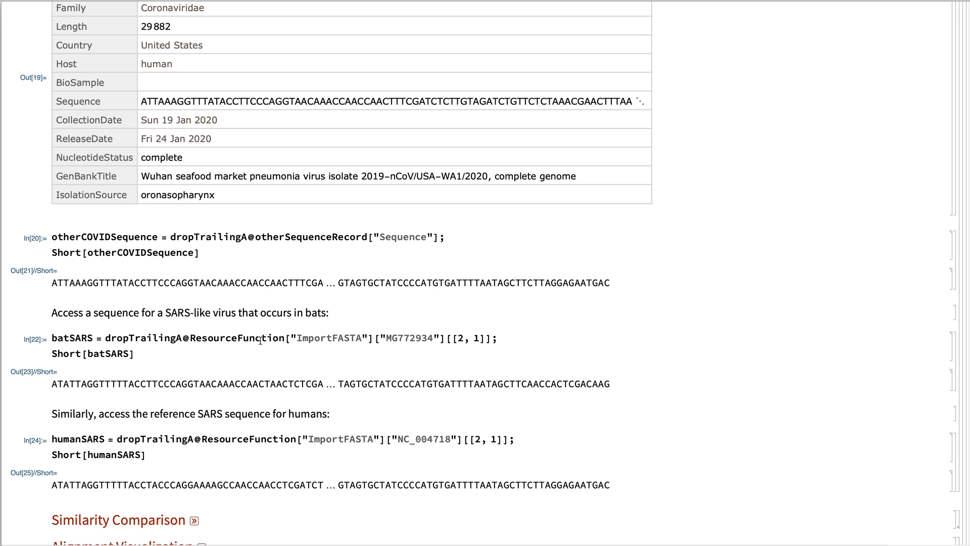
# Step: Select the bat SARS accession MG772934 and the human SARS ImportFASTA lookup
pyautogui.moveTo(253, 337)
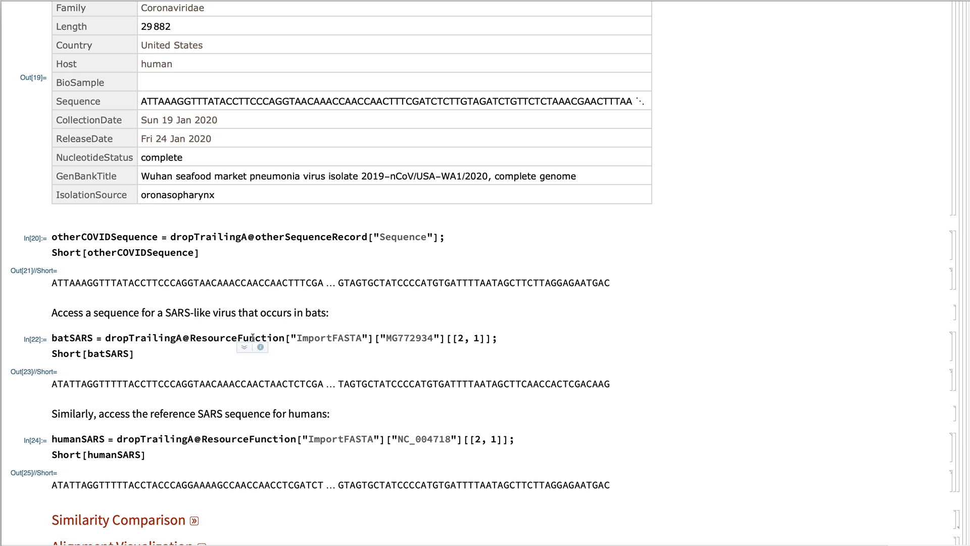
pyautogui.doubleClick(418, 338)
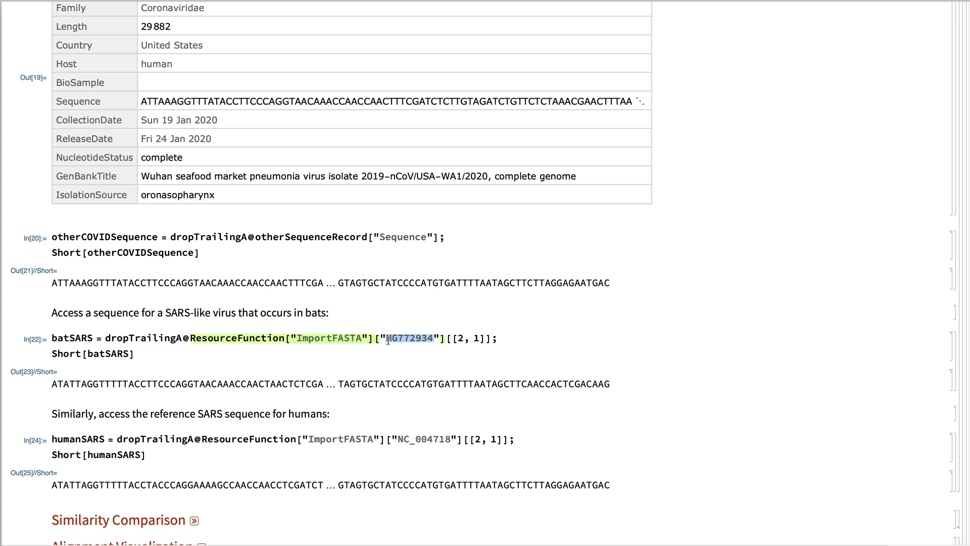
pyautogui.scroll(-1, 312, 351)
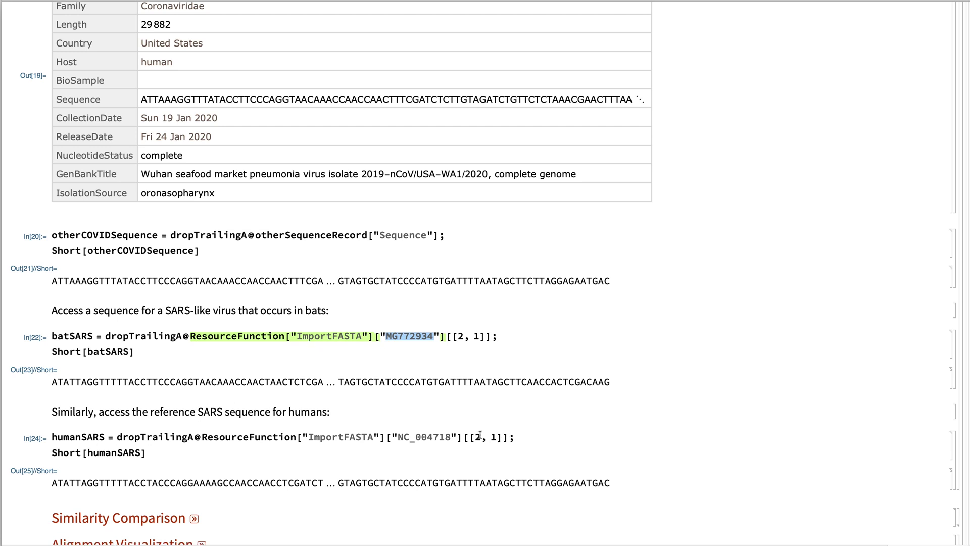
pyautogui.doubleClick(428, 437)
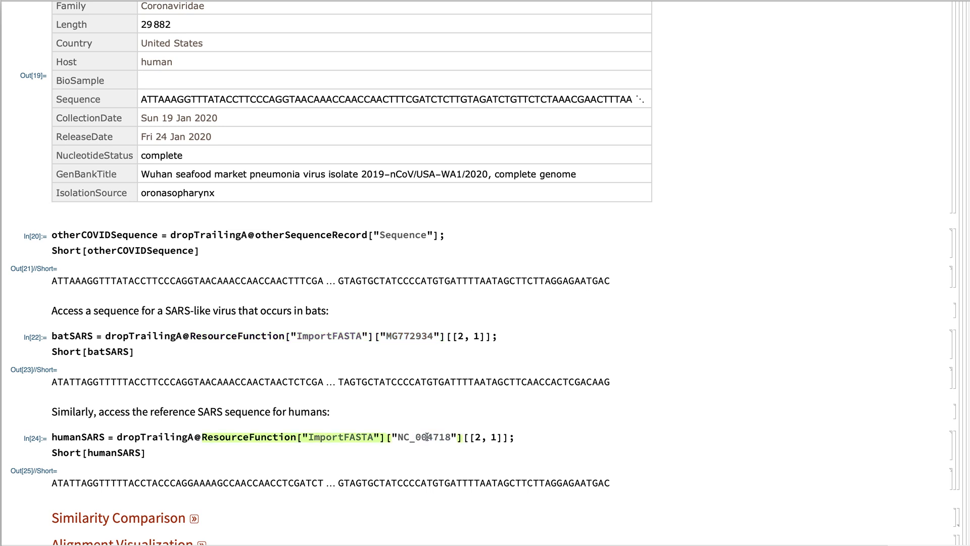
pyautogui.tripleClick(427, 437)
pyautogui.click(427, 437)
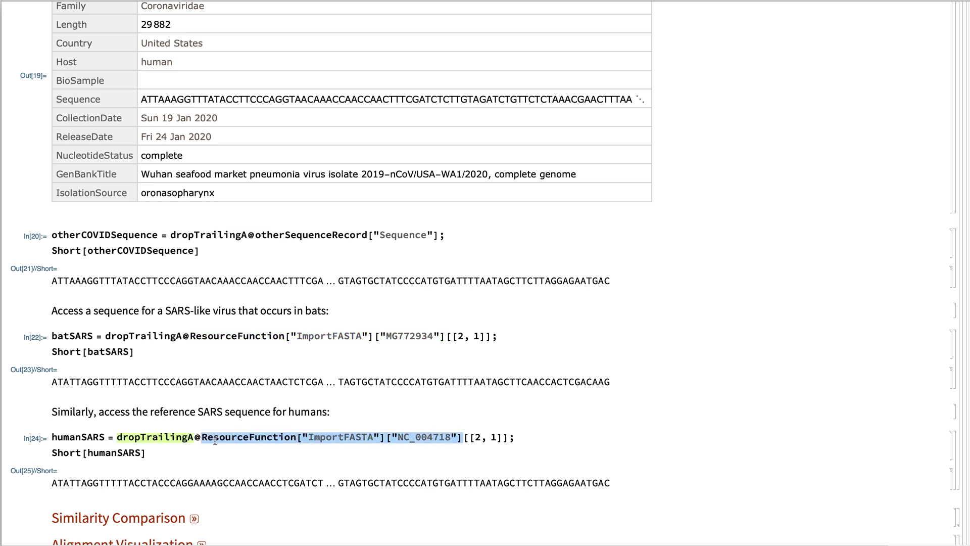
pyautogui.click(167, 437)
pyautogui.scroll(-3, 210, 261)
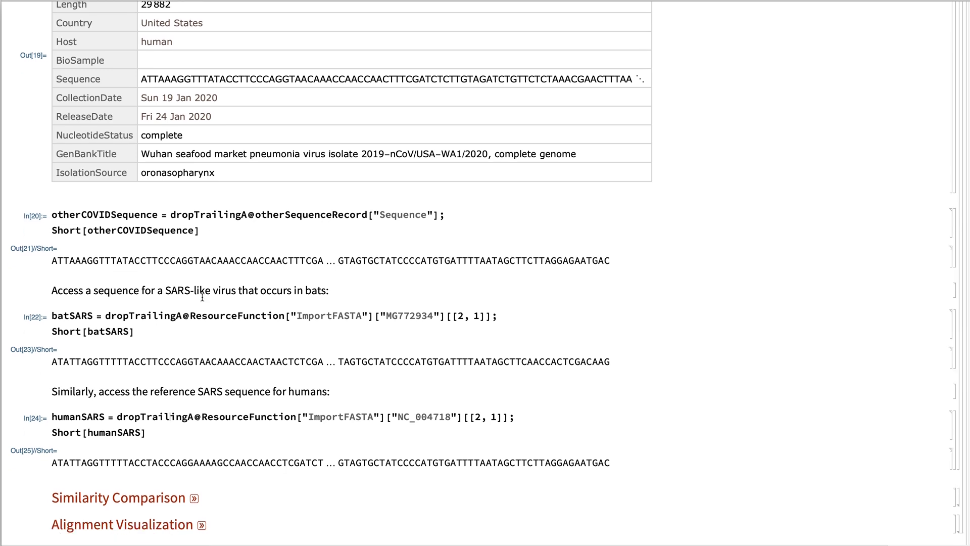
pyautogui.scroll(-2, 204, 307)
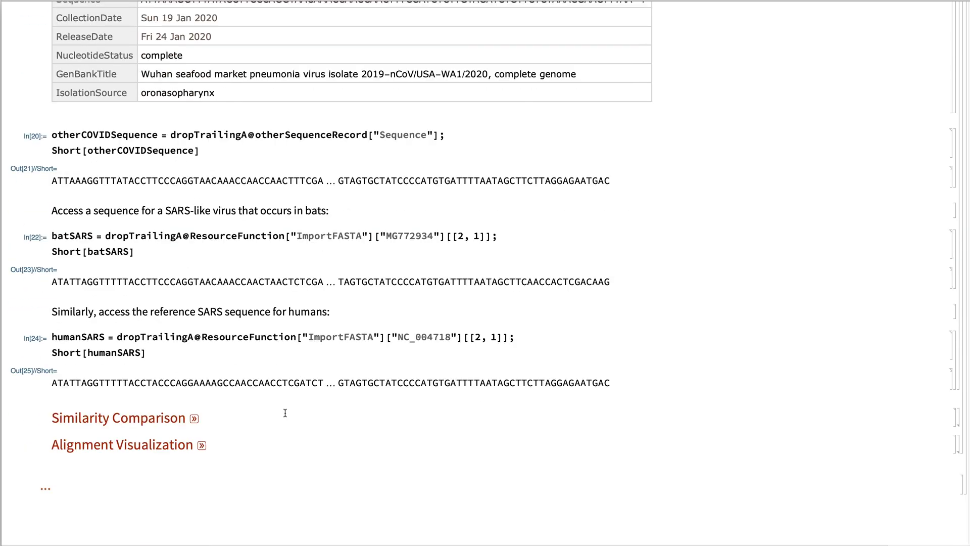
# Step: Expand Similarity Comparison to show scores: Other COVID 0.999799, Bat SARS 0.765182, Human SARS 0.625243
pyautogui.click(194, 418)
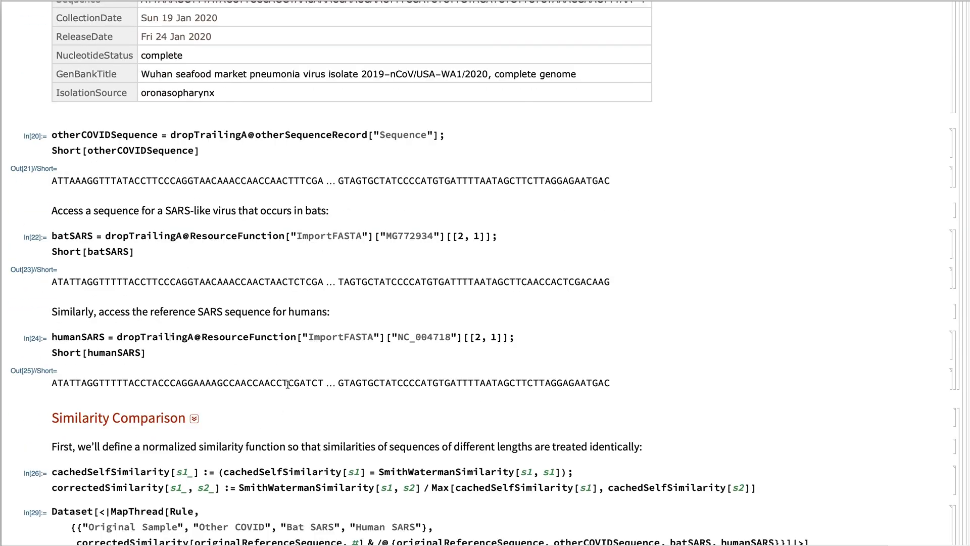
pyautogui.scroll(-7, 288, 385)
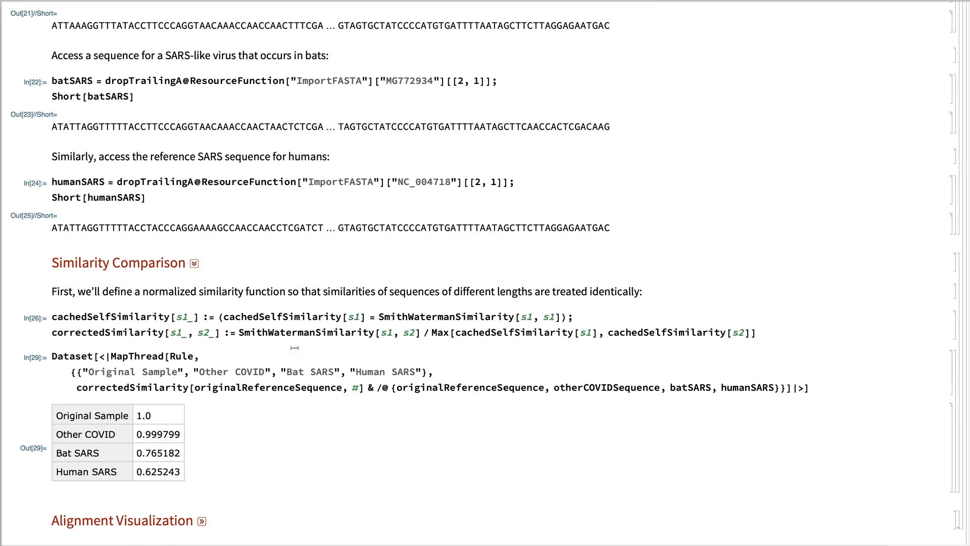
pyautogui.scroll(-1, 295, 348)
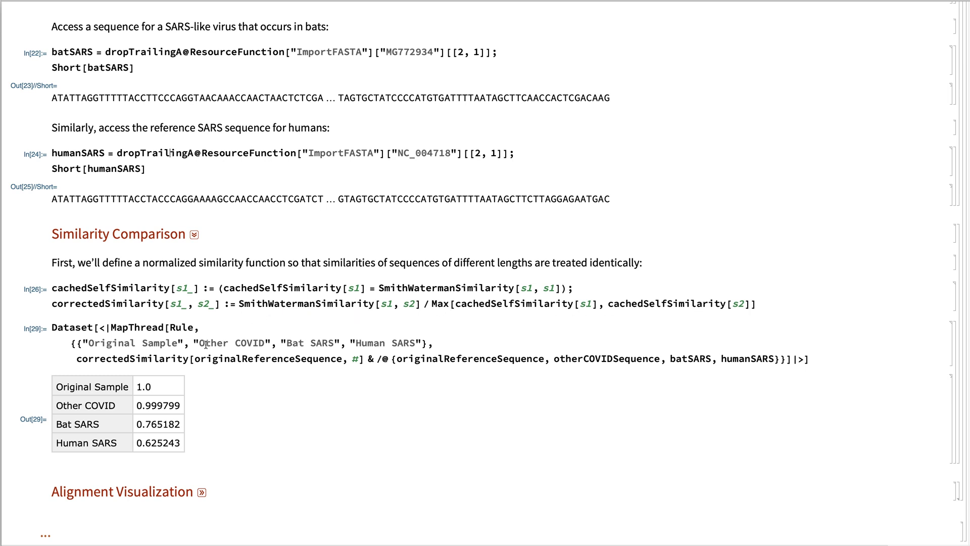
pyautogui.scroll(-1, 206, 344)
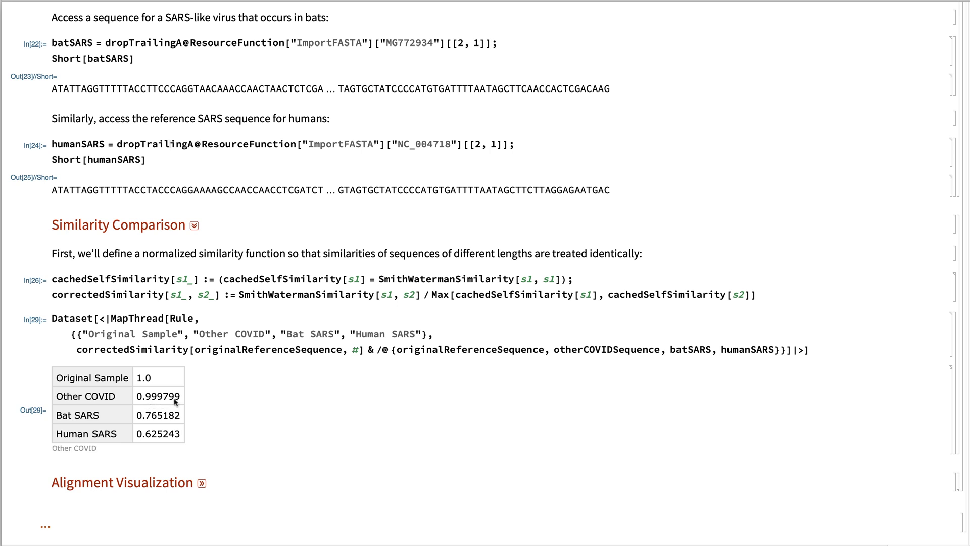
pyautogui.scroll(-1, 157, 394)
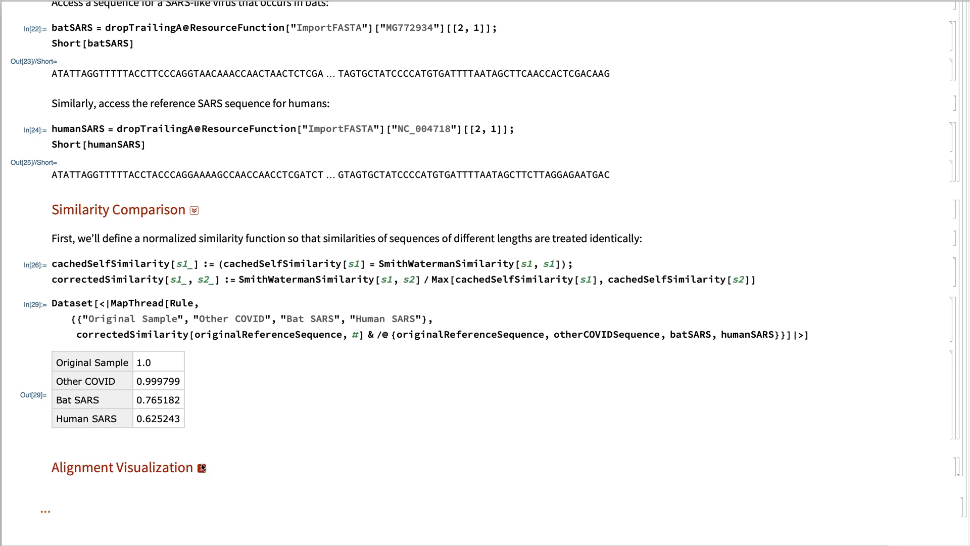
pyautogui.click(202, 468)
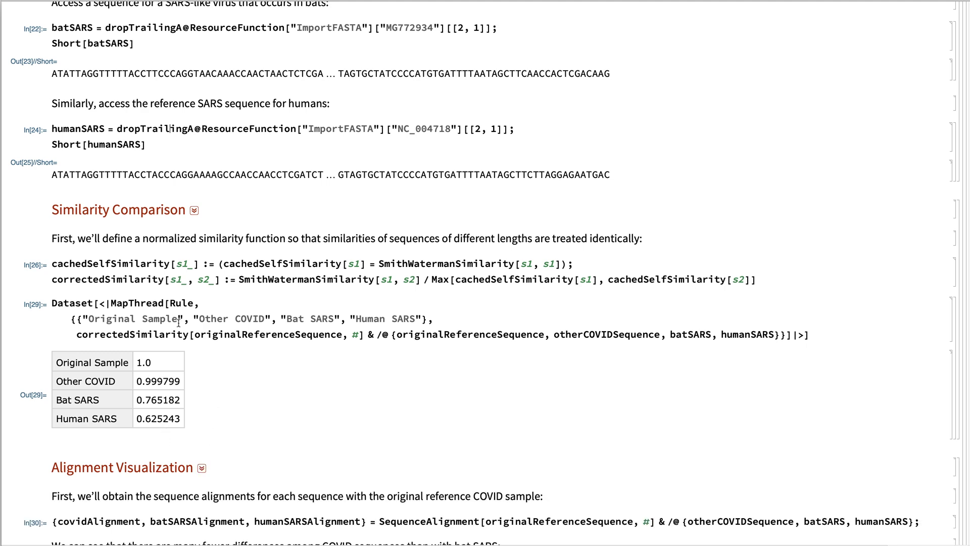
pyautogui.scroll(-5, 178, 324)
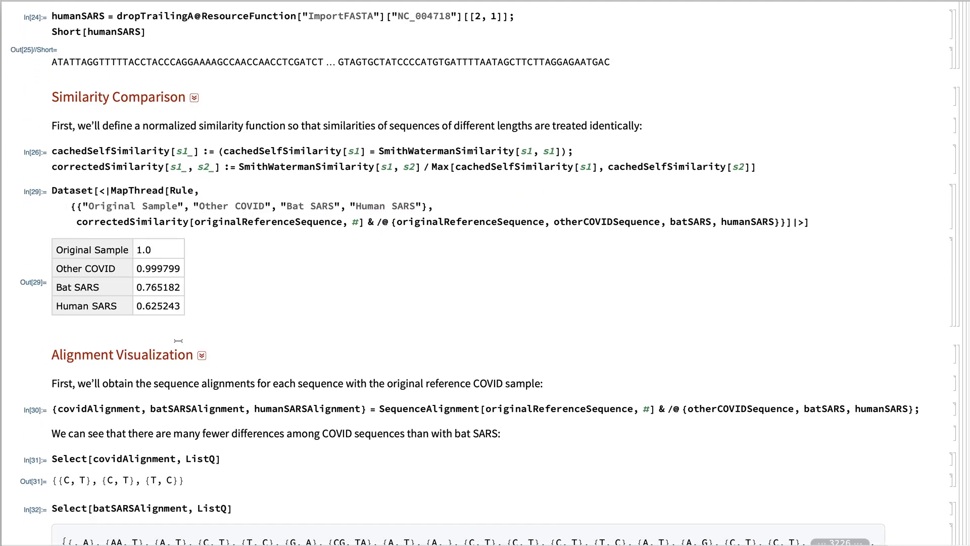
pyautogui.scroll(-4, 178, 341)
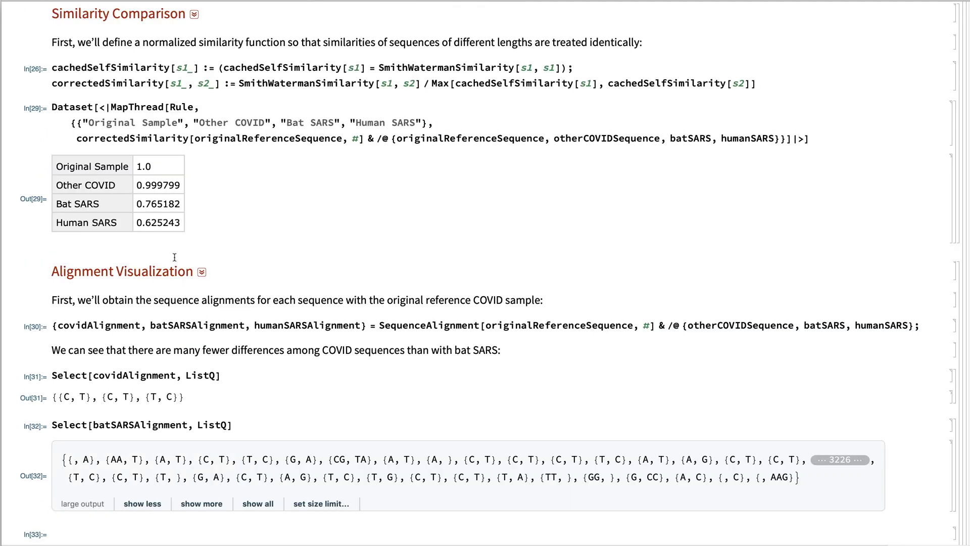
pyautogui.scroll(-3, 175, 260)
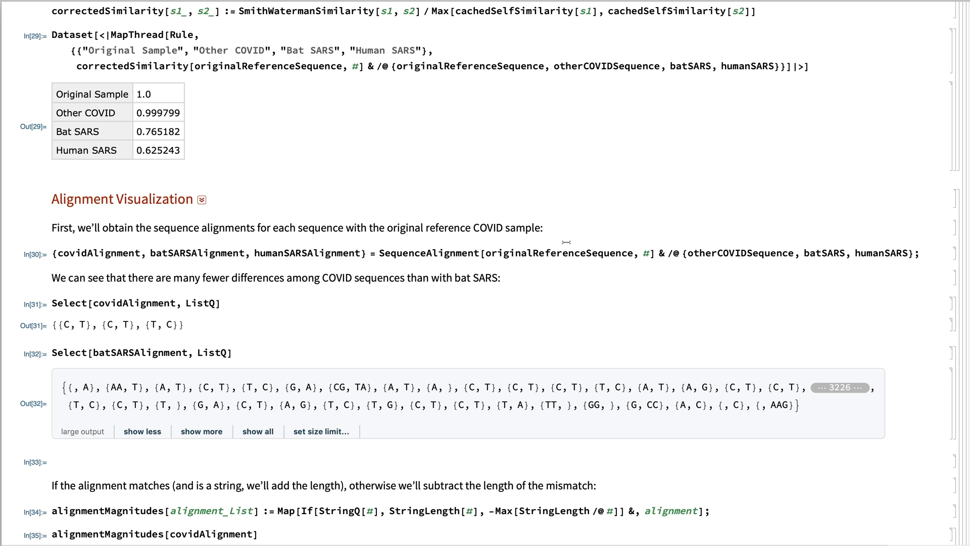
pyautogui.doubleClick(558, 253)
pyautogui.doubleClick(108, 253)
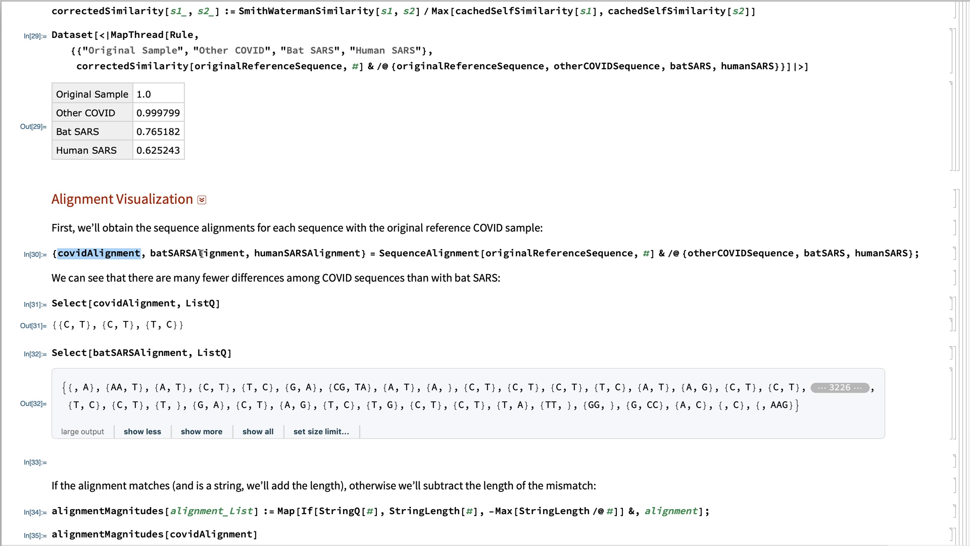
pyautogui.doubleClick(202, 254)
pyautogui.doubleClick(273, 254)
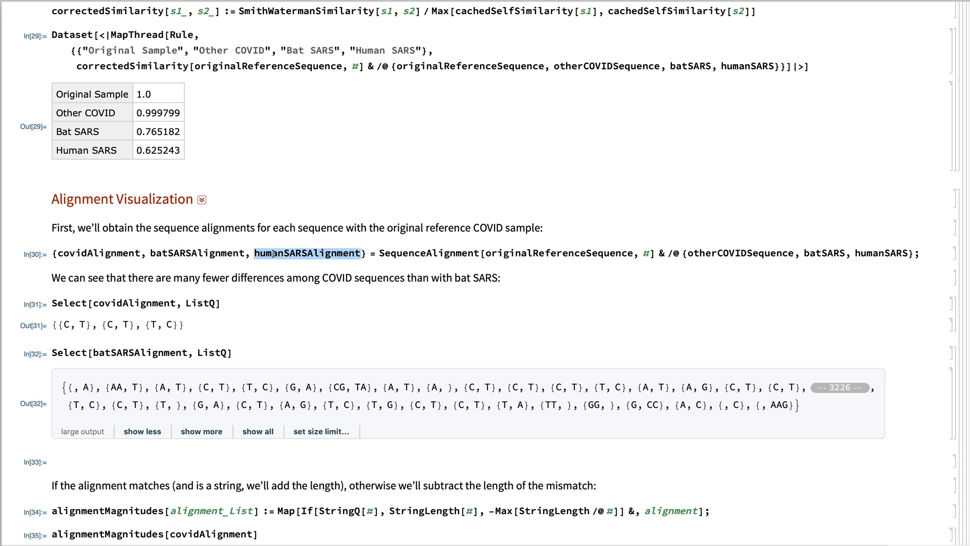
pyautogui.scroll(-3, 218, 281)
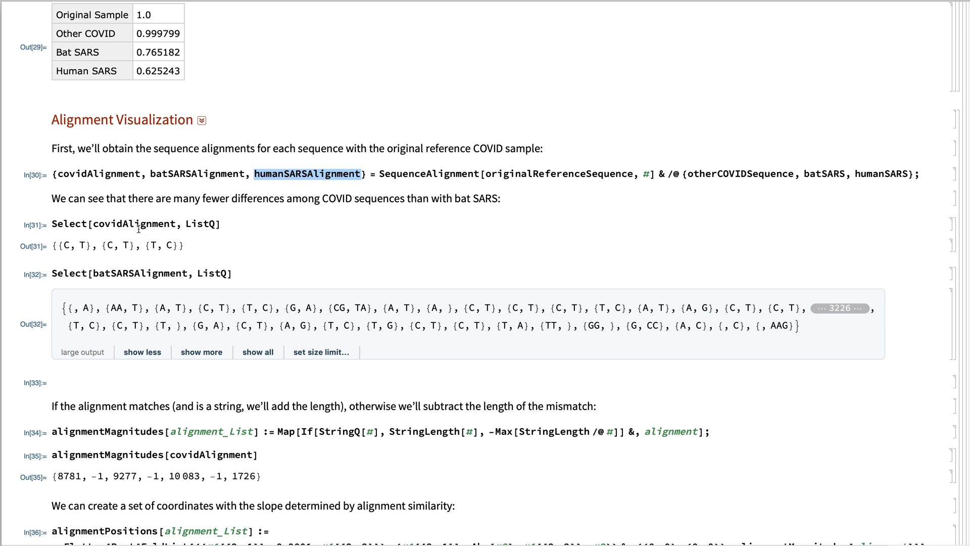
pyautogui.doubleClick(123, 224)
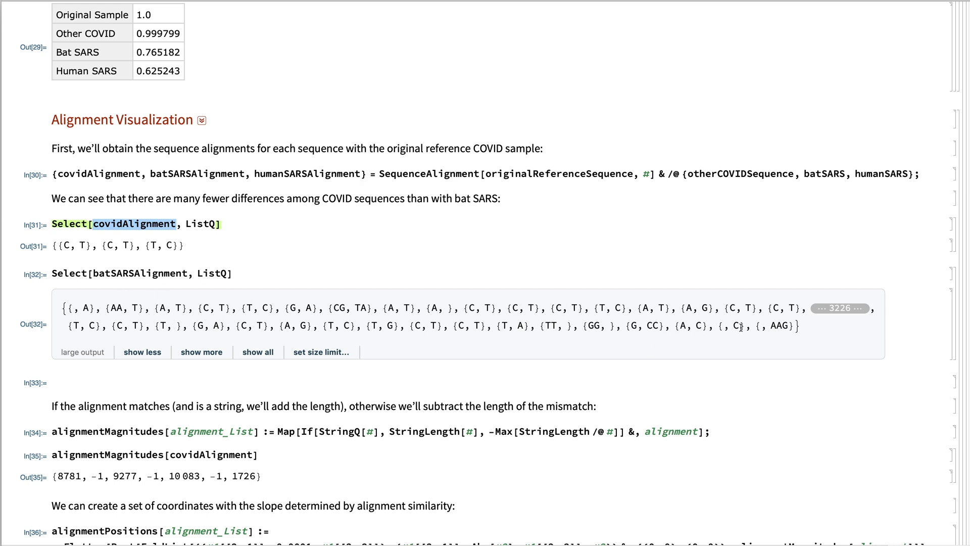
pyautogui.scroll(-5, 126, 332)
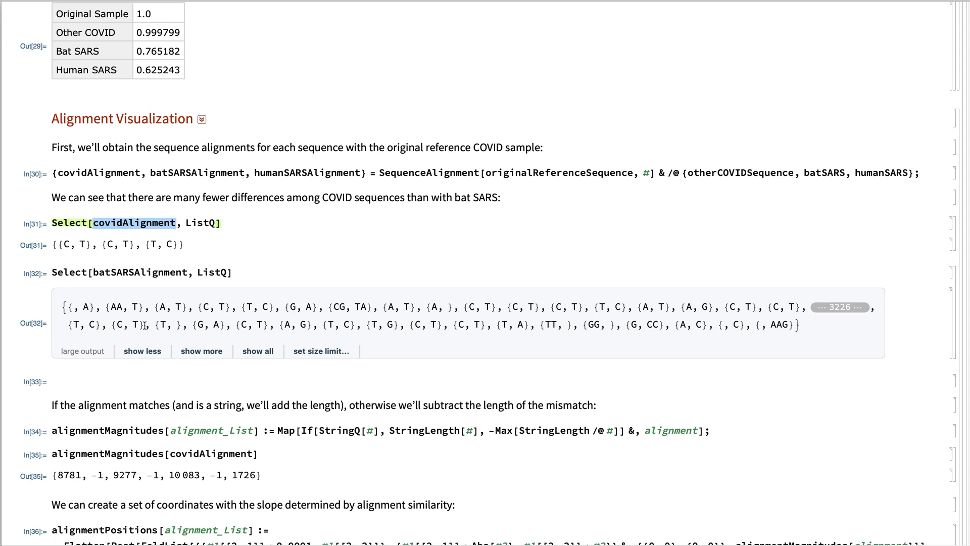
pyautogui.scroll(-1, 140, 329)
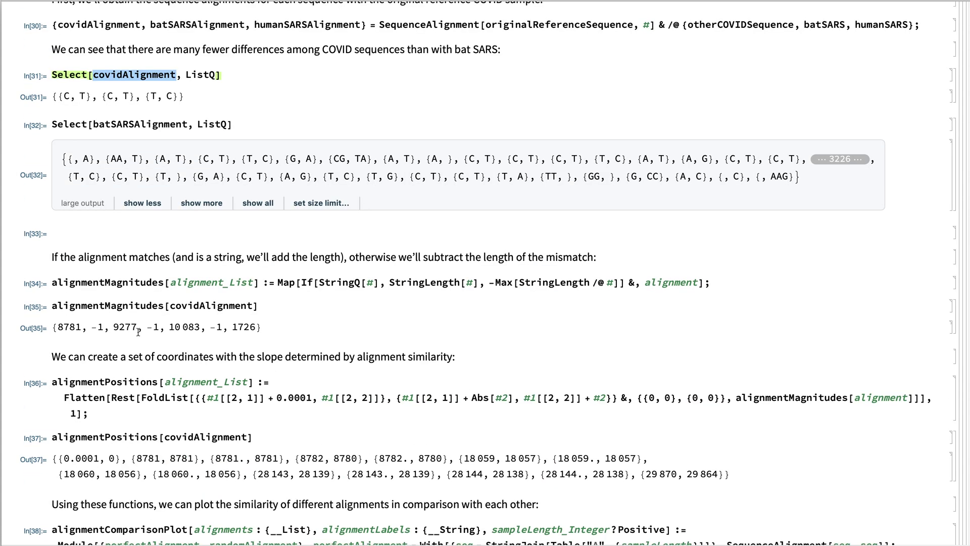
pyautogui.scroll(-2, 201, 264)
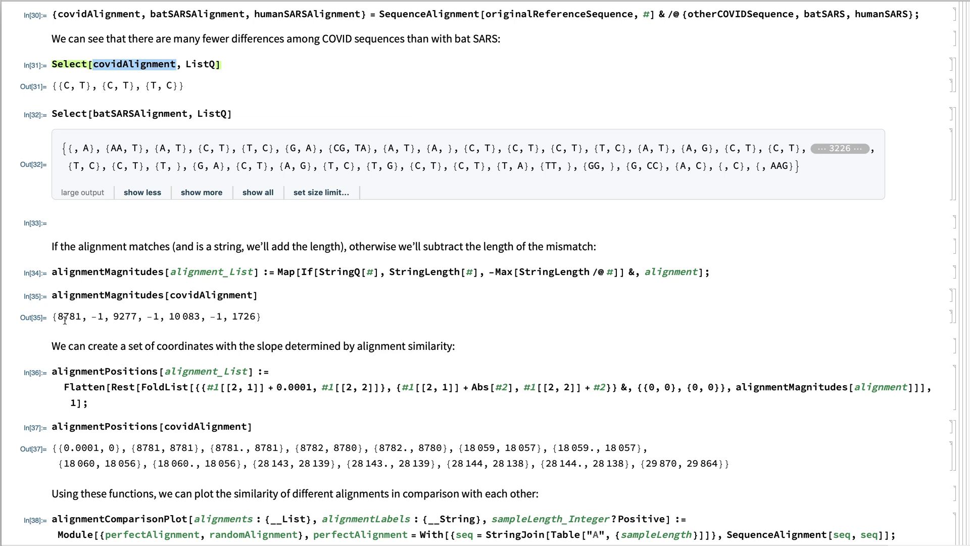
pyautogui.moveTo(58, 317); pyautogui.dragTo(80, 317)
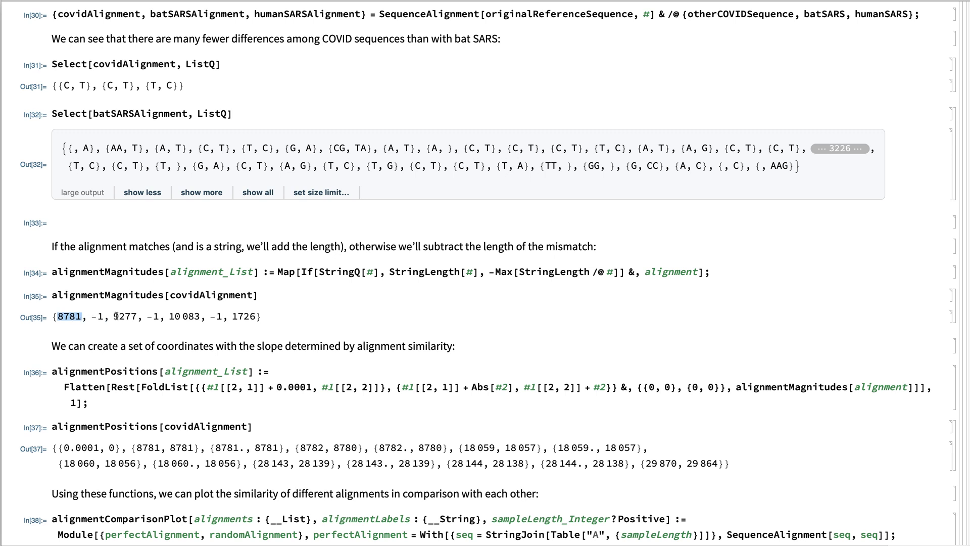
pyautogui.moveTo(115, 317); pyautogui.dragTo(130, 316)
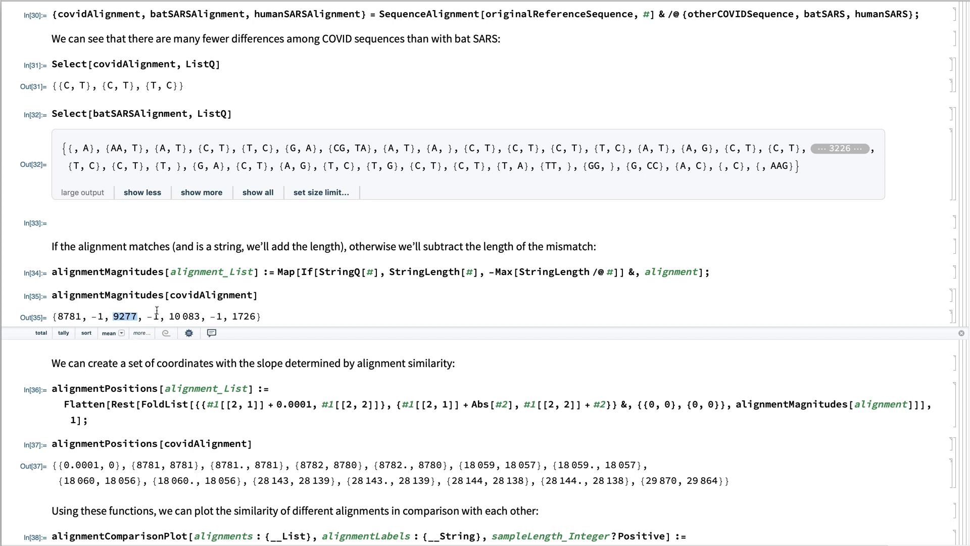
pyautogui.click(157, 312)
pyautogui.scroll(-2, 187, 389)
pyautogui.scroll(-10, 185, 401)
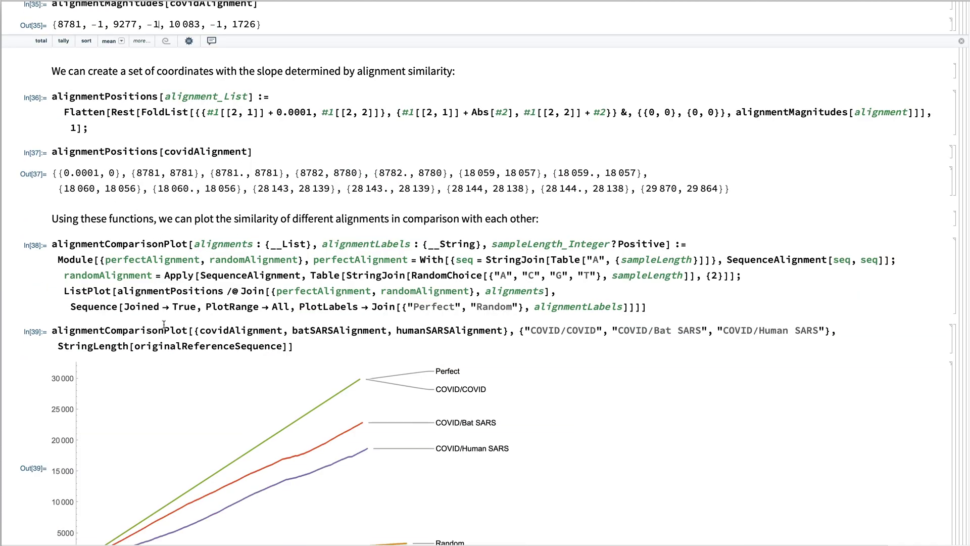
# Step: Scroll through the alignment comparison plot and back up to the Alignment Visualization heading
pyautogui.scroll(-5, 163, 326)
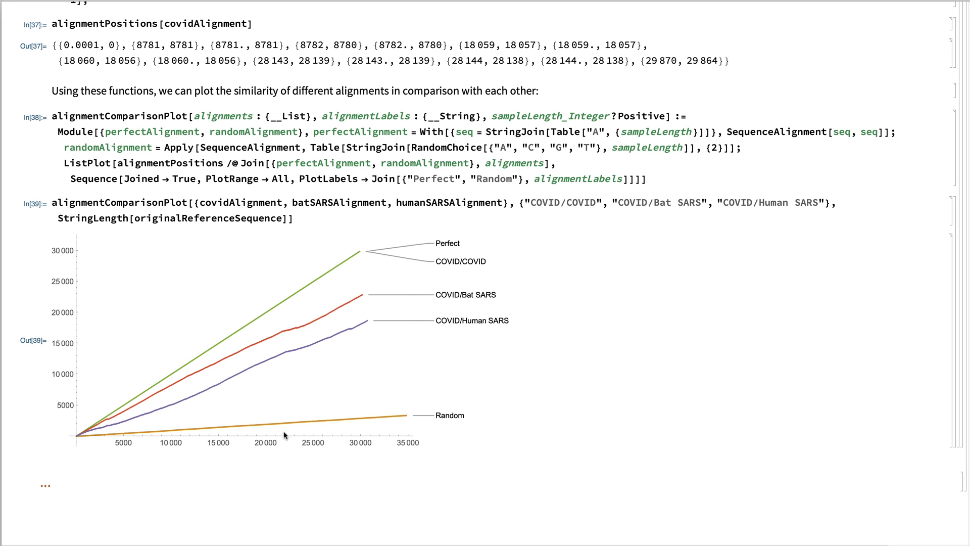
pyautogui.scroll(-1, 286, 433)
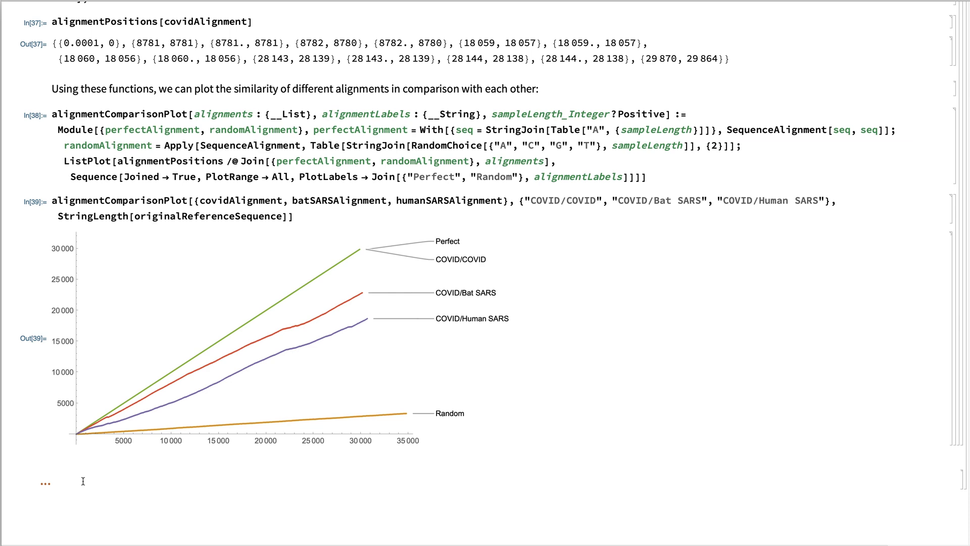
pyautogui.scroll(10, 175, 429)
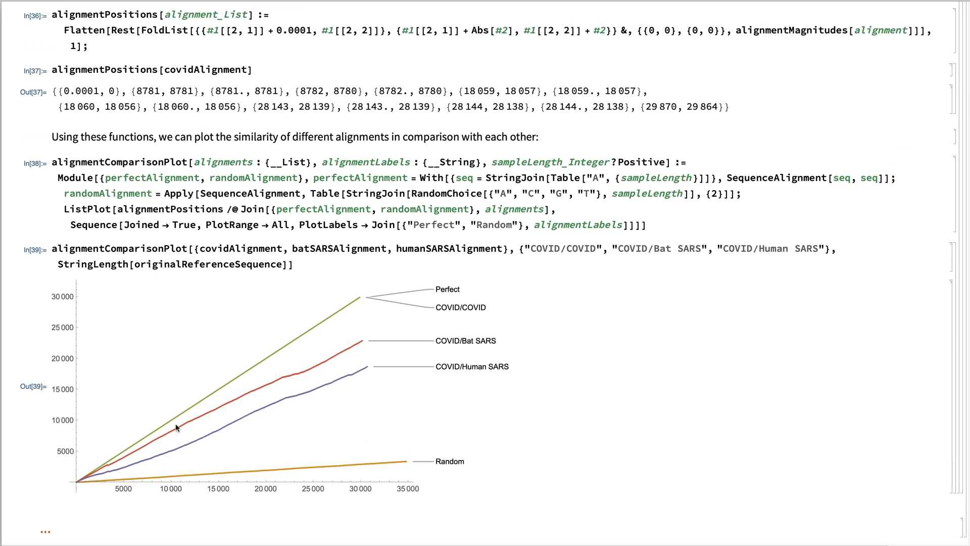
pyautogui.scroll(3, 179, 425)
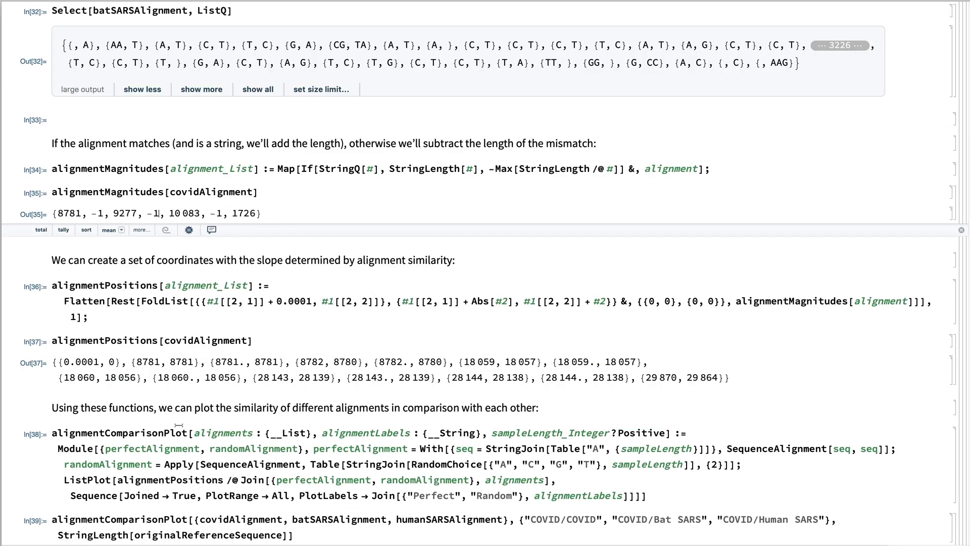
pyautogui.scroll(12, 179, 425)
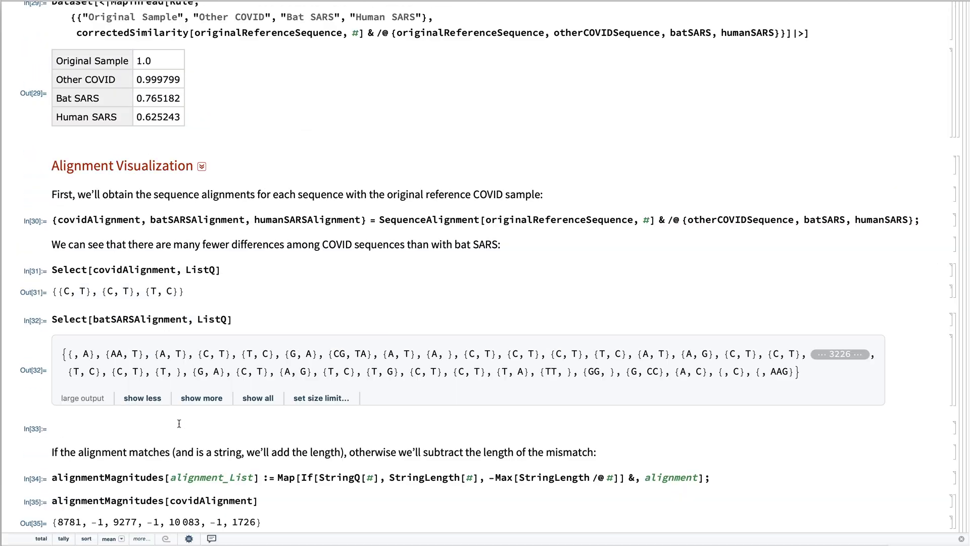
# Step: Collapse the Alignment Visualization and Similarity Comparison sections
pyautogui.click(201, 166)
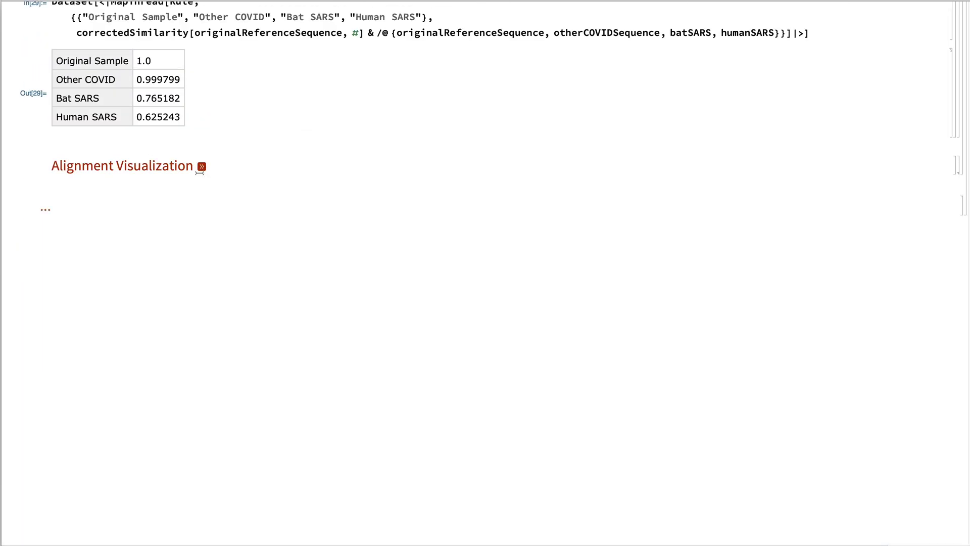
pyautogui.scroll(2, 180, 241)
pyautogui.scroll(10, 180, 241)
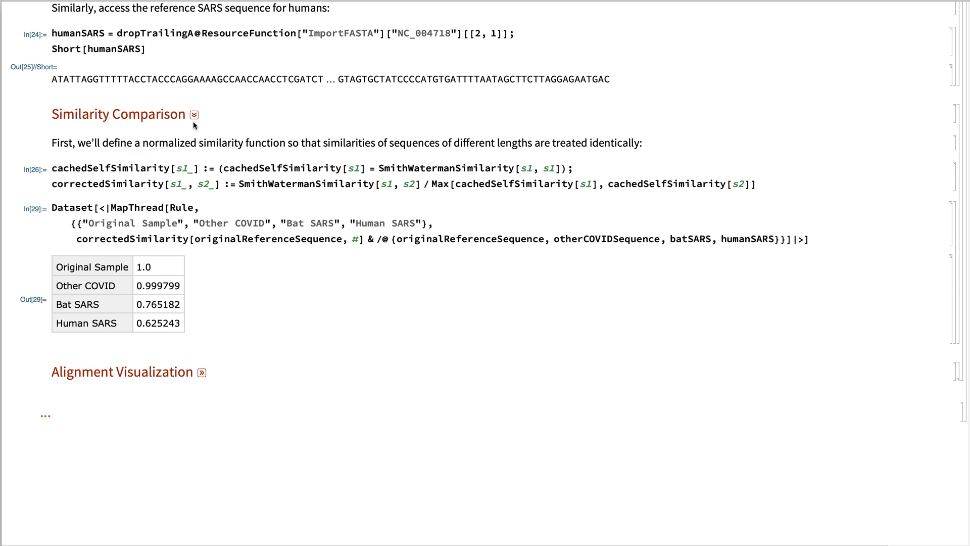
pyautogui.click(196, 115)
pyautogui.scroll(4, 152, 268)
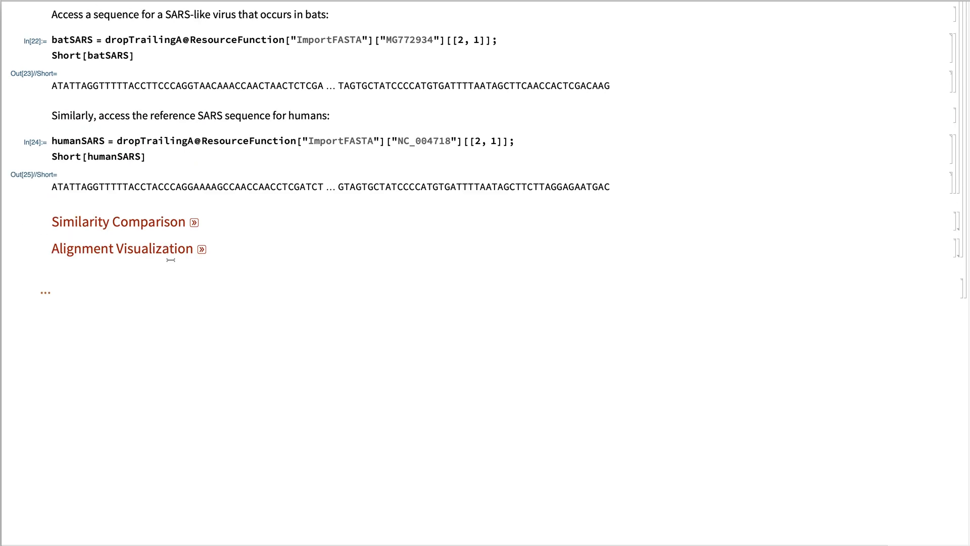
pyautogui.scroll(10, 225, 174)
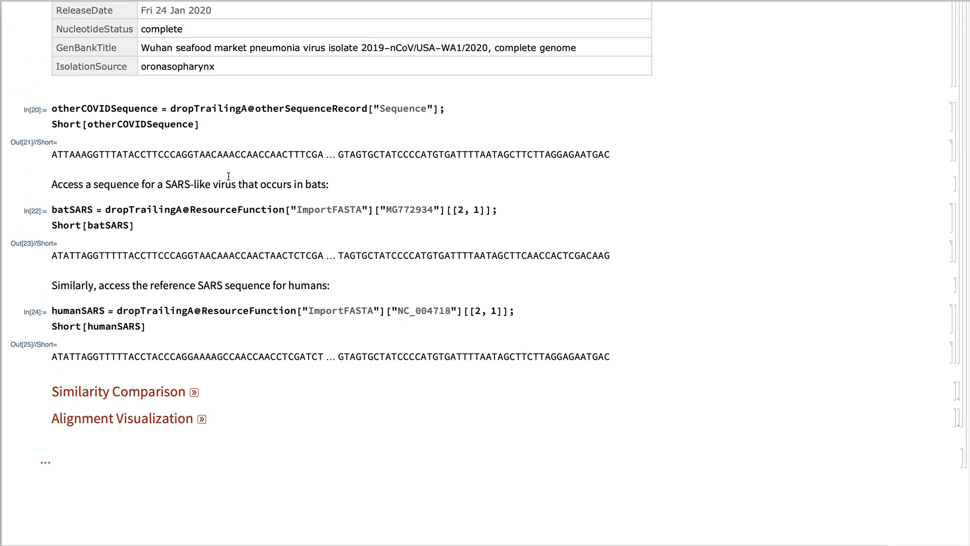
pyautogui.scroll(8, 228, 177)
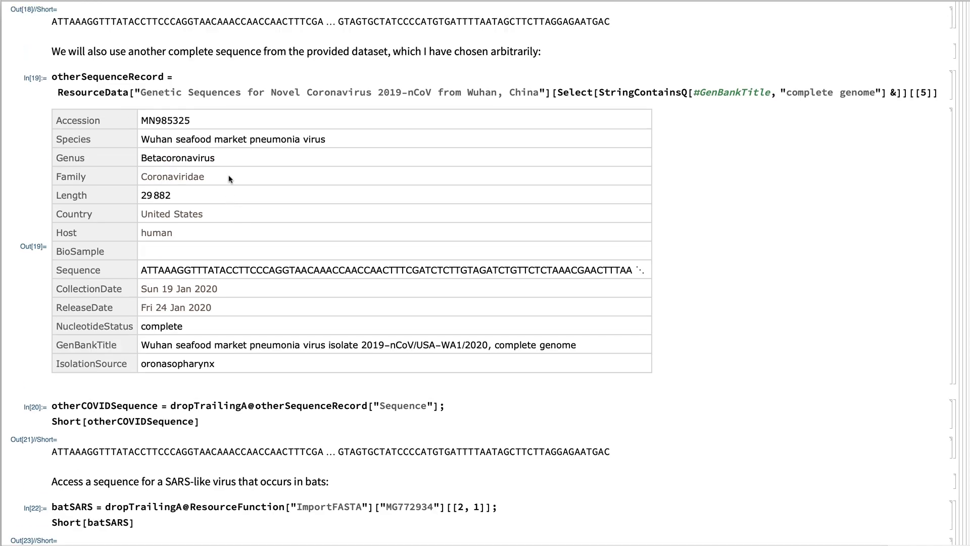
pyautogui.scroll(6, 228, 178)
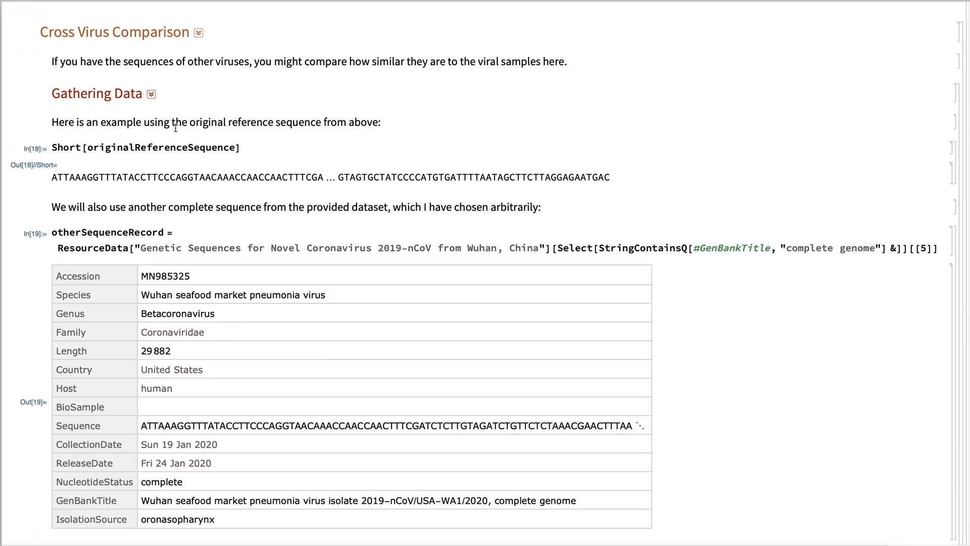
# Step: Collapse Gathering Data and the combining-data question, returning to the affected-countries map
pyautogui.click(151, 94)
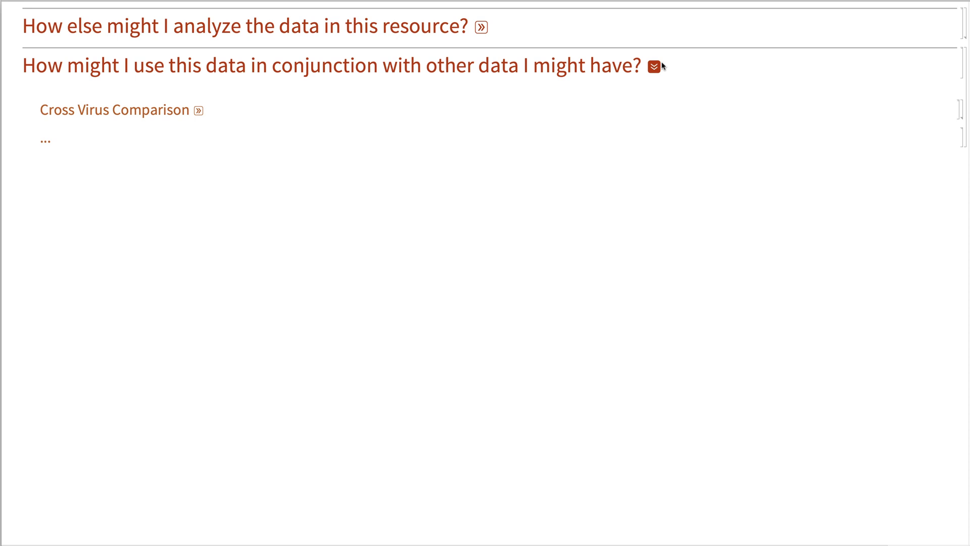
pyautogui.click(655, 66)
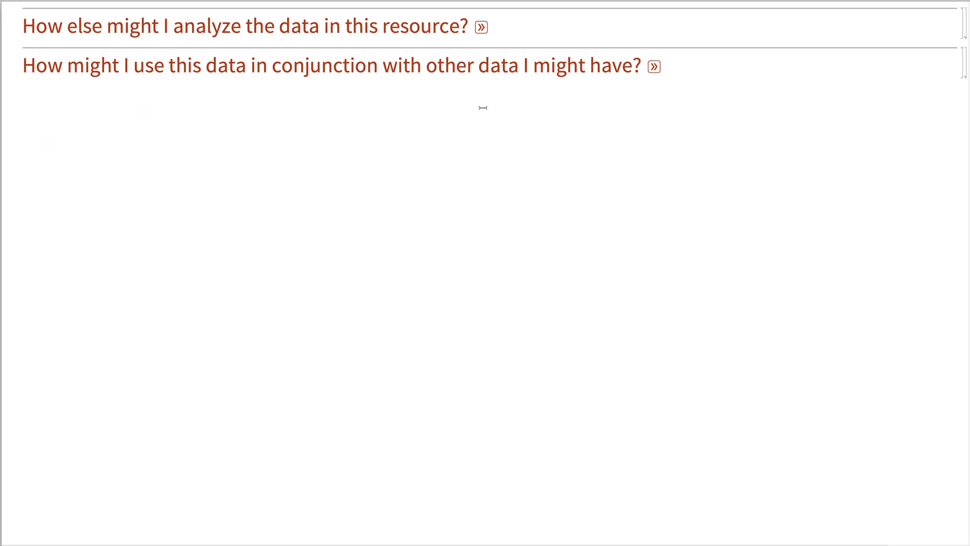
pyautogui.scroll(3, 342, 152)
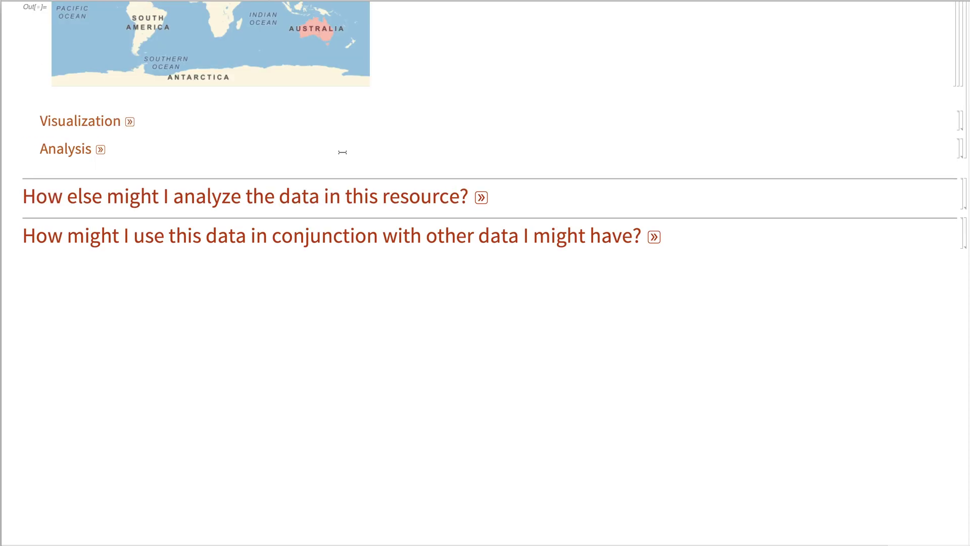
pyautogui.scroll(10, 342, 152)
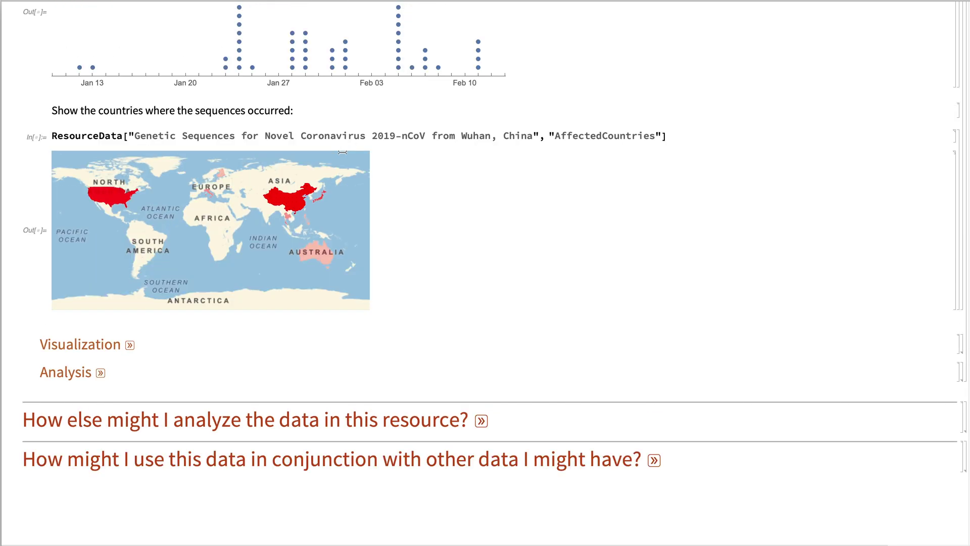